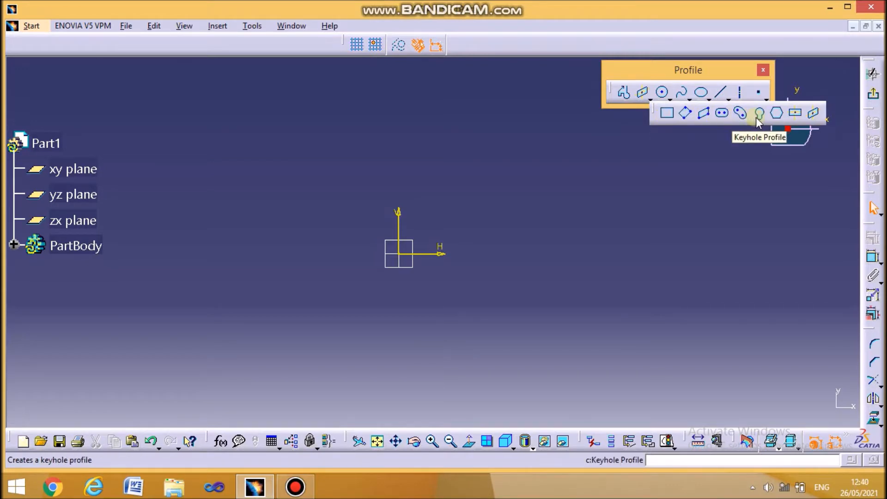
Step: Draw a centre-based circle with a radius of 50 mm up and to the right of the sketch origin
{"action": "left_click", "coordinate": [629, 212]}
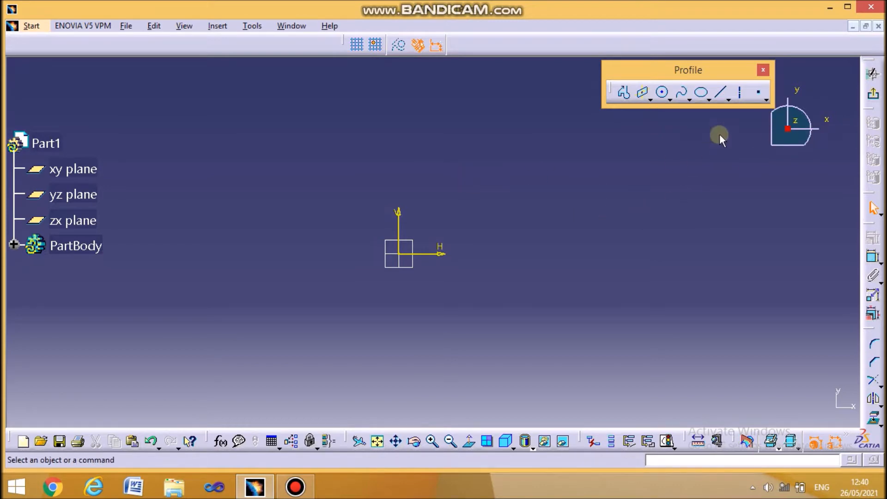
{"action": "left_click", "coordinate": [670, 100]}
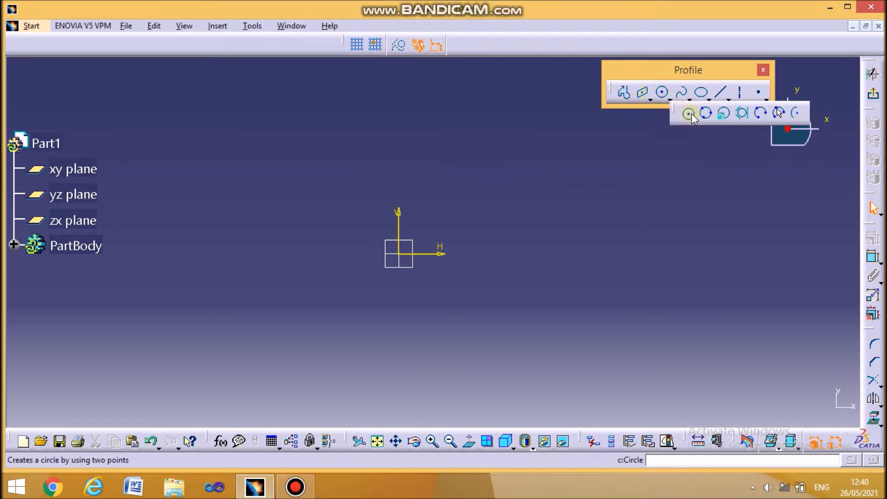
{"action": "left_click", "coordinate": [689, 116]}
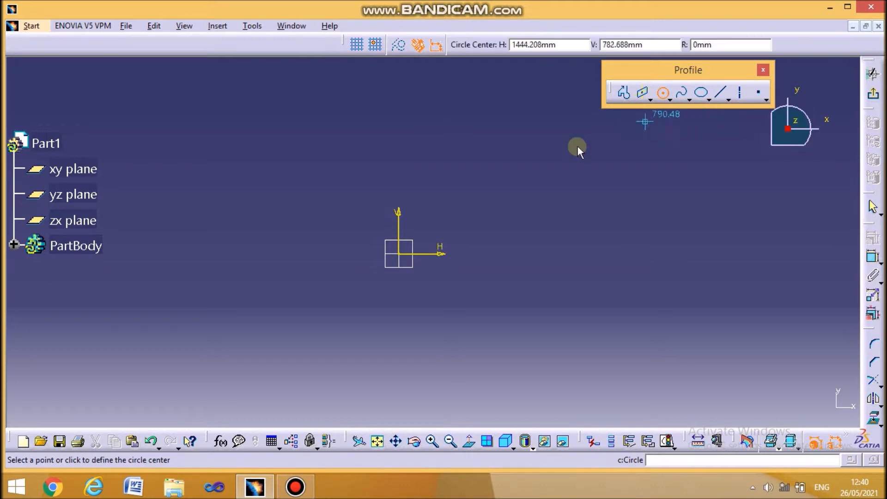
{"action": "left_click", "coordinate": [491, 221]}
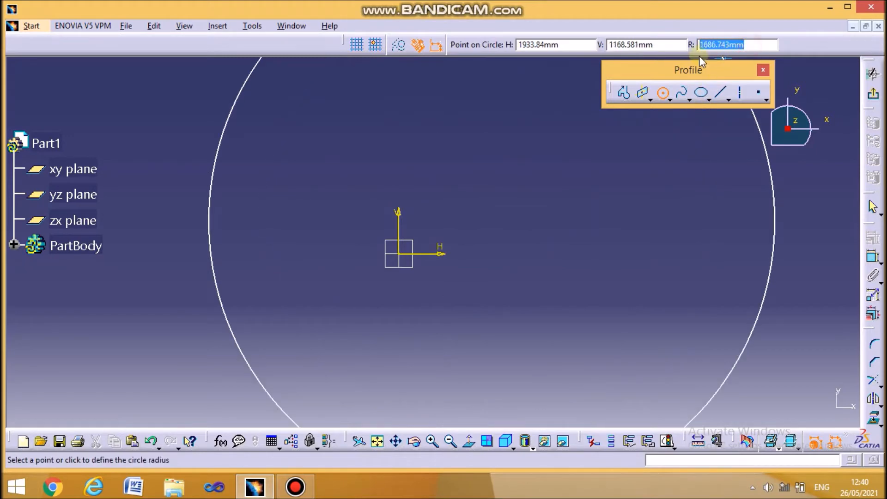
{"action": "type", "text": "50"}
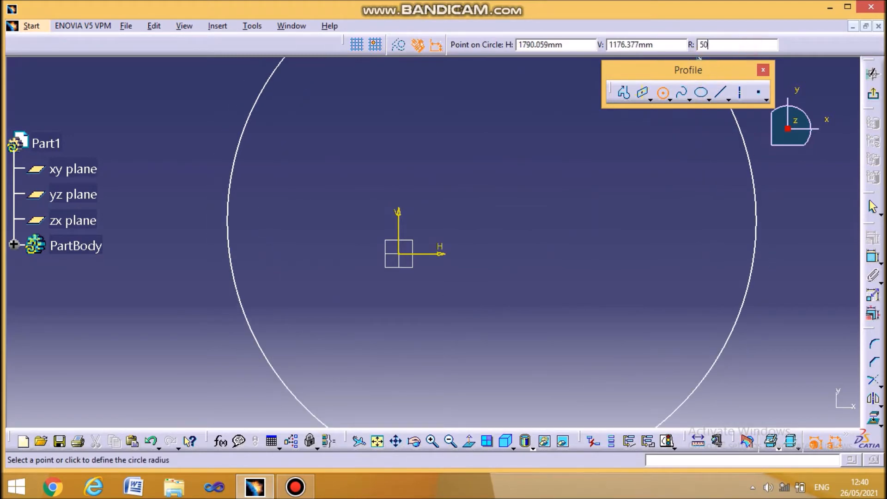
{"action": "key", "text": "Return"}
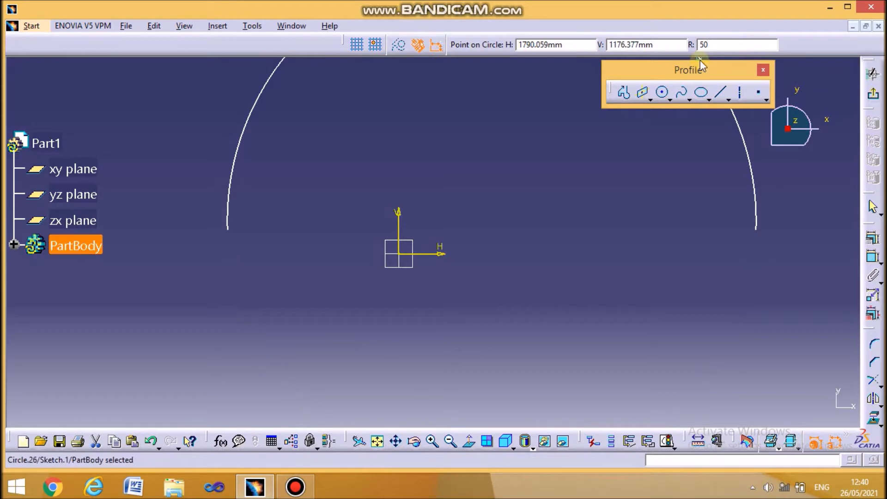
Step: Sketch a second centre-based circle with a radius of about 137 mm to the right of the 50 mm radius circle
{"action": "mouse_move", "coordinate": [541, 234]}
{"action": "middle_mouse_down"}
{"action": "mouse_move", "coordinate": [531, 159]}
{"action": "mouse_move", "coordinate": [531, 200]}
{"action": "mouse_move", "coordinate": [390, 240]}
{"action": "middle_mouse_up"}
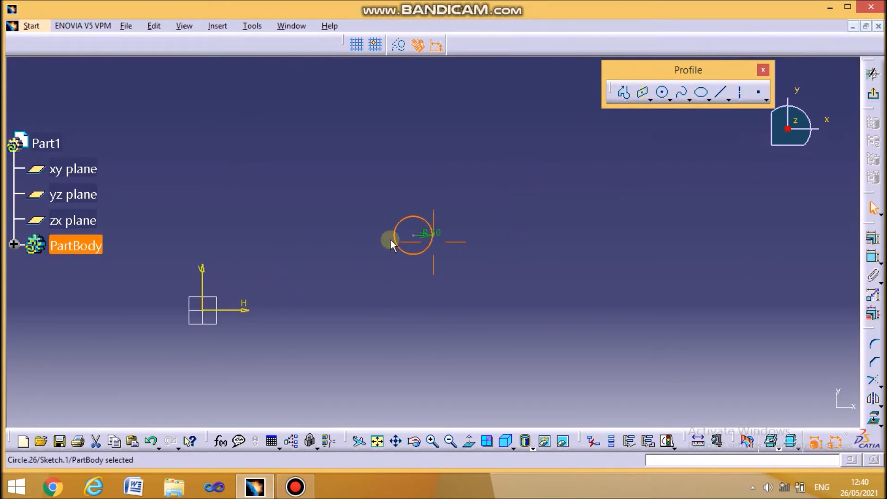
{"action": "left_click", "coordinate": [662, 92]}
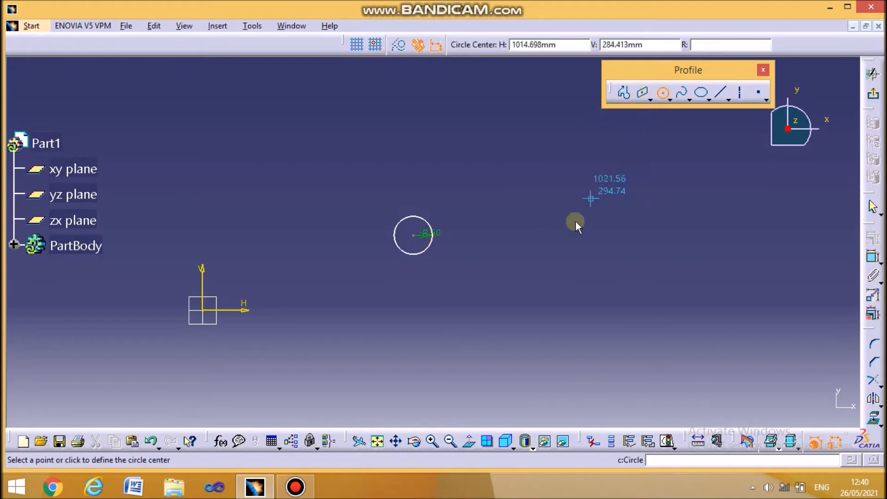
{"action": "left_click", "coordinate": [544, 209]}
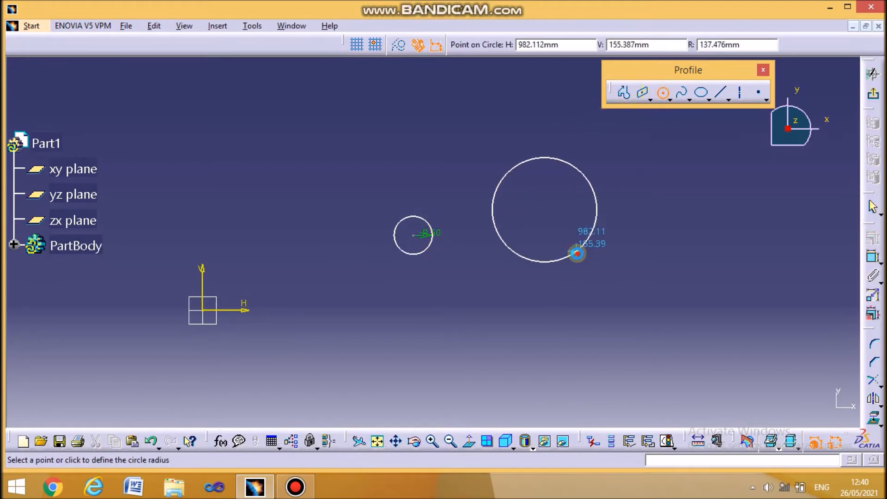
{"action": "left_click", "coordinate": [576, 251]}
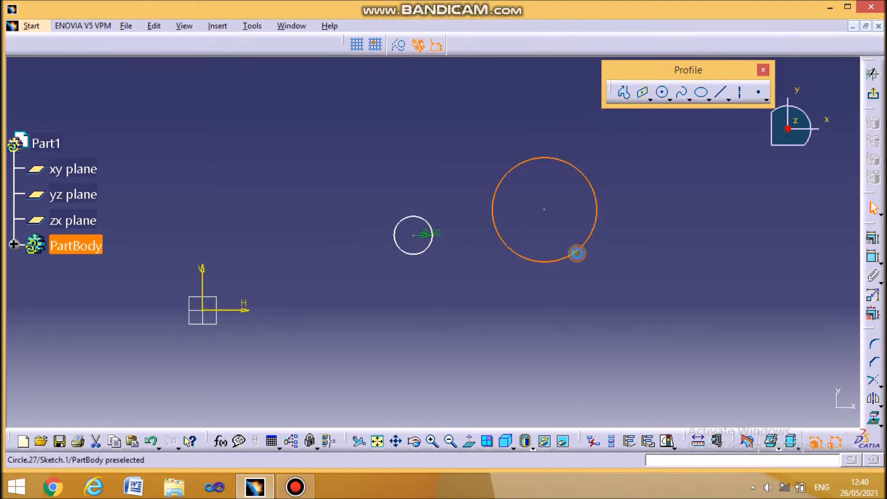
Step: Dimension the new larger circle, switch the constraint from diameter to radius and set it to 100 mm
{"action": "left_click", "coordinate": [873, 261]}
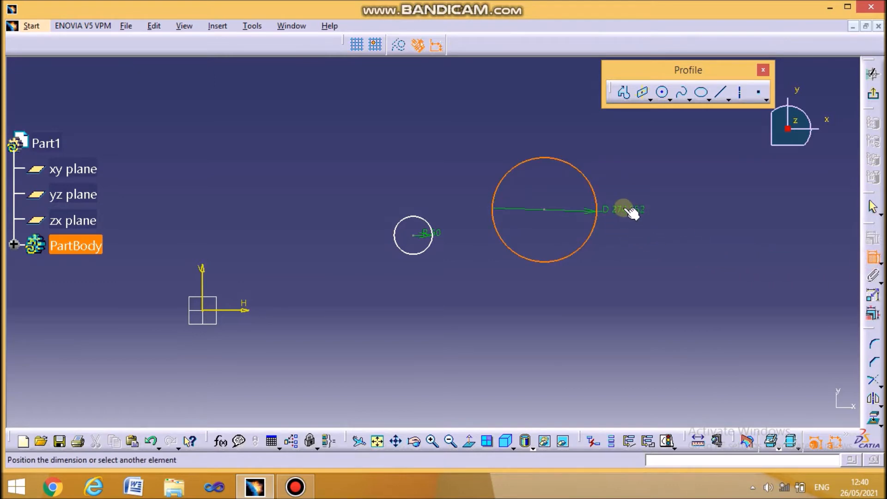
{"action": "left_click", "coordinate": [625, 208]}
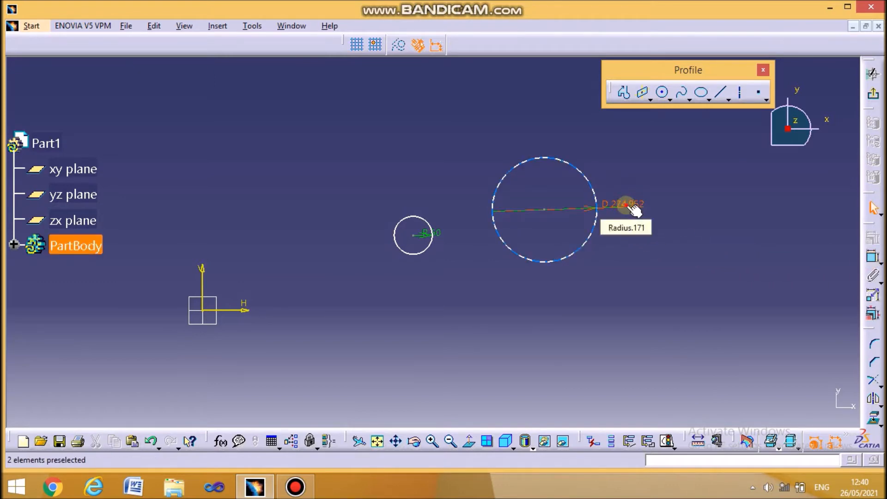
{"action": "double_click", "coordinate": [626, 204]}
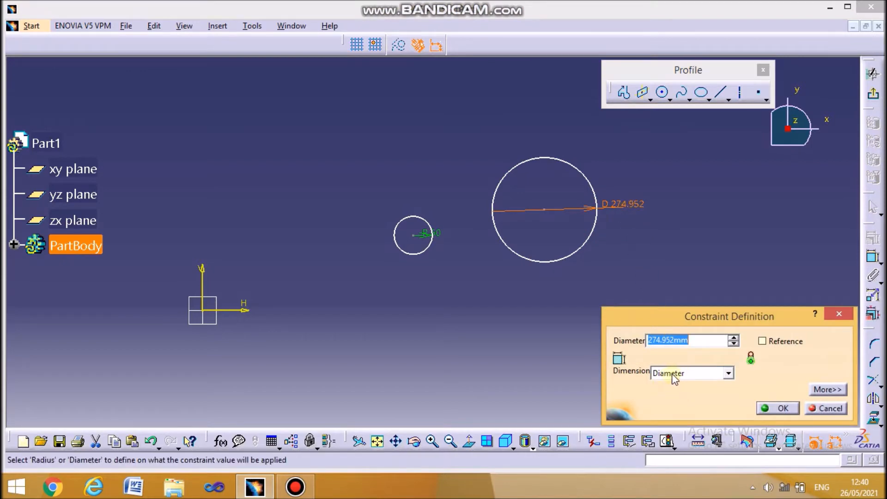
{"action": "left_click", "coordinate": [728, 373]}
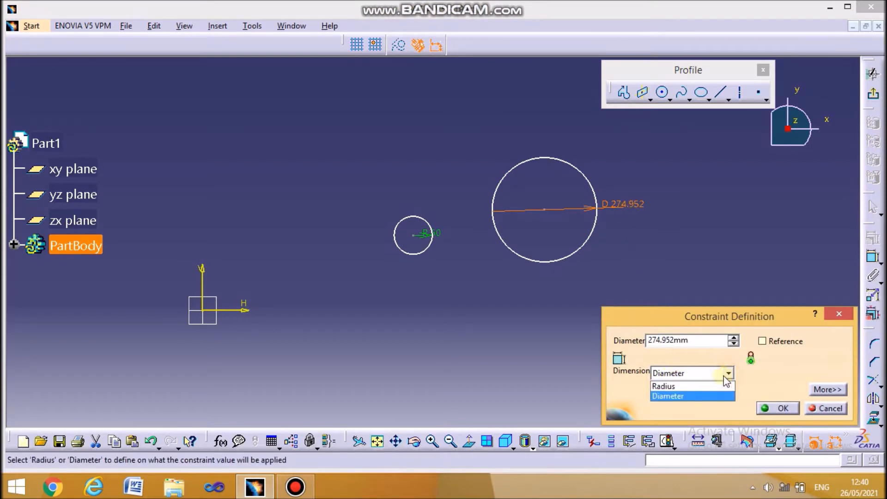
{"action": "left_click", "coordinate": [683, 386]}
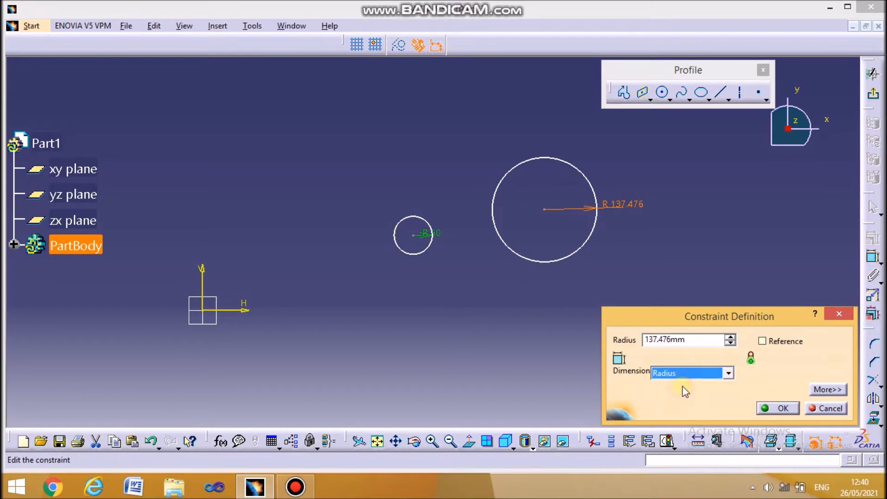
{"action": "left_click_drag", "start_coordinate": [689, 341], "coordinate": [645, 342]}
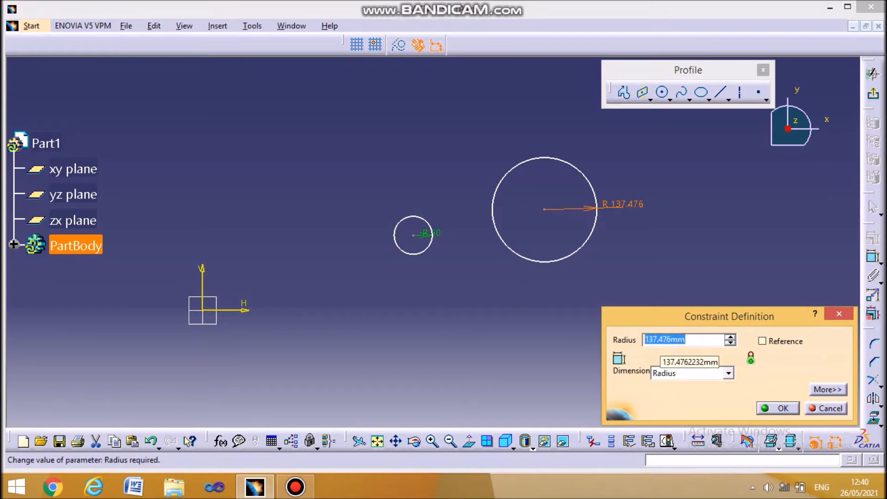
{"action": "type", "text": "100"}
{"action": "key", "text": "Return"}
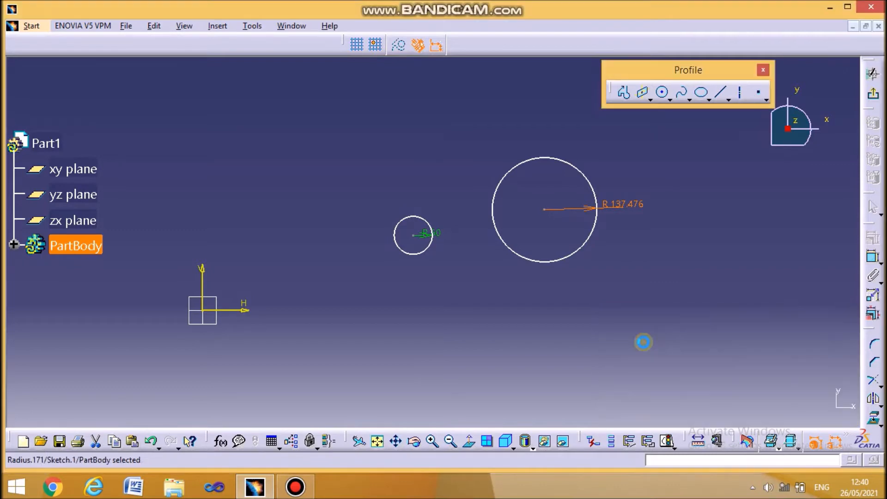
Step: Sketch a third circle with a radius of about 85 mm below and between the two existing circles
{"action": "middle_click_drag", "start_coordinate": [475, 252], "coordinate": [423, 240]}
{"action": "left_click", "coordinate": [664, 97]}
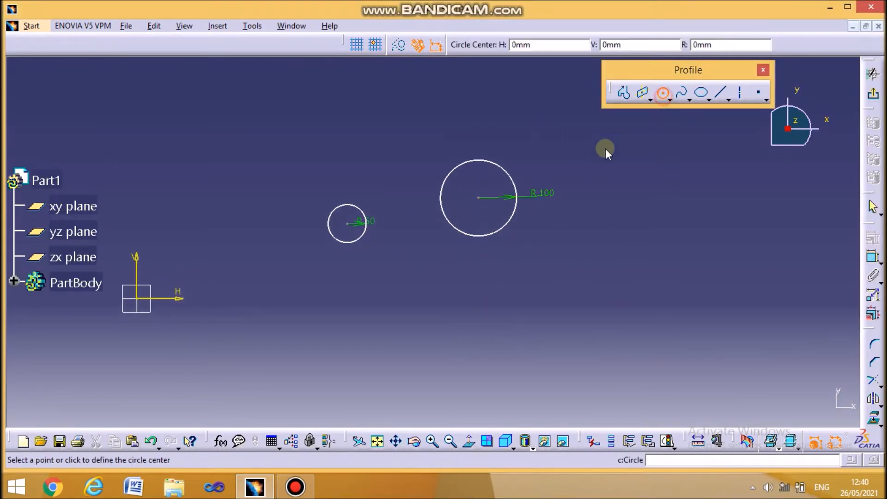
{"action": "left_click", "coordinate": [425, 274]}
{"action": "left_click", "coordinate": [442, 301]}
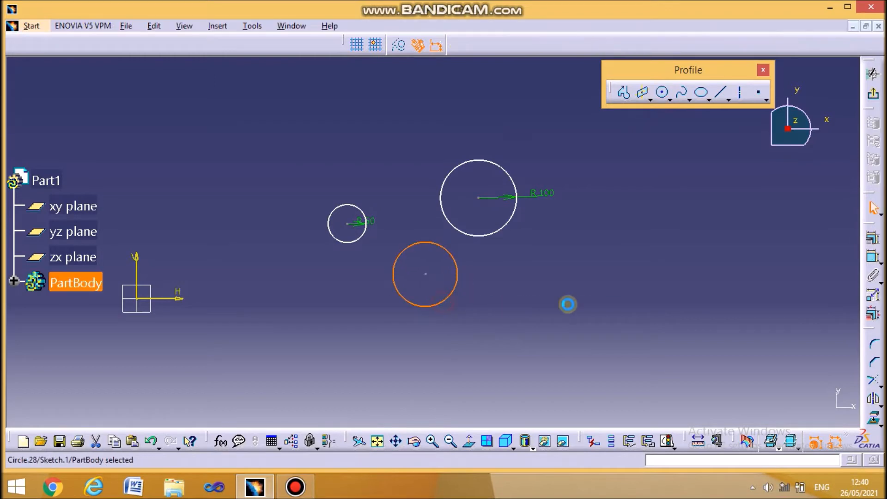
Step: Dimension the third circle, switch the constraint from radius to diameter and set it to 150 mm
{"action": "left_click", "coordinate": [874, 256]}
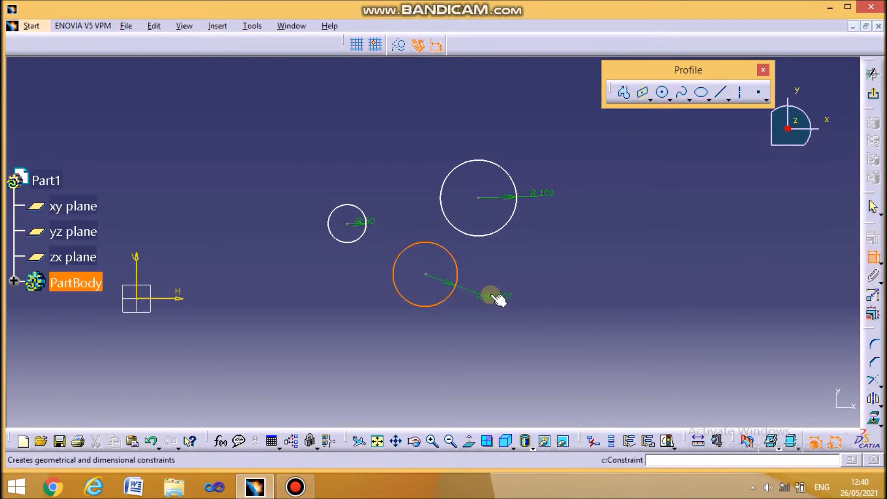
{"action": "left_click", "coordinate": [482, 292]}
{"action": "double_click", "coordinate": [484, 292]}
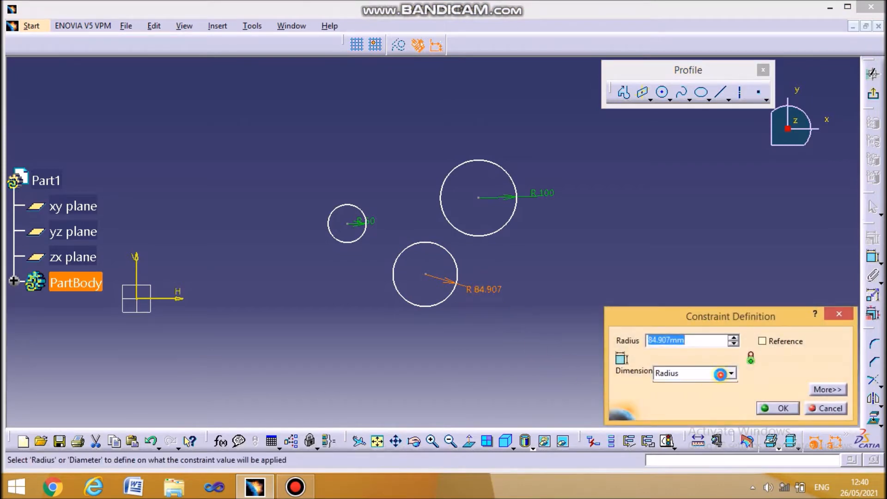
{"action": "left_click", "coordinate": [720, 374]}
{"action": "left_click", "coordinate": [705, 396]}
{"action": "double_click", "coordinate": [695, 341]}
{"action": "type", "text": "150"}
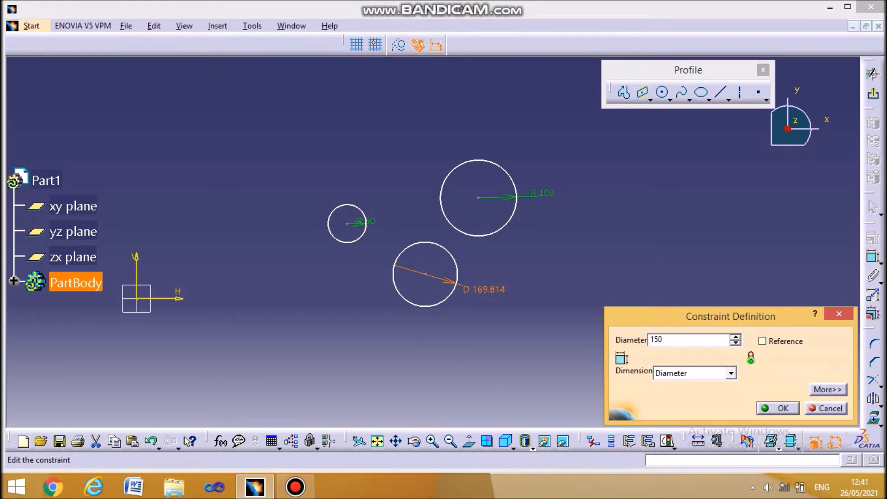
{"action": "key", "text": "Return"}
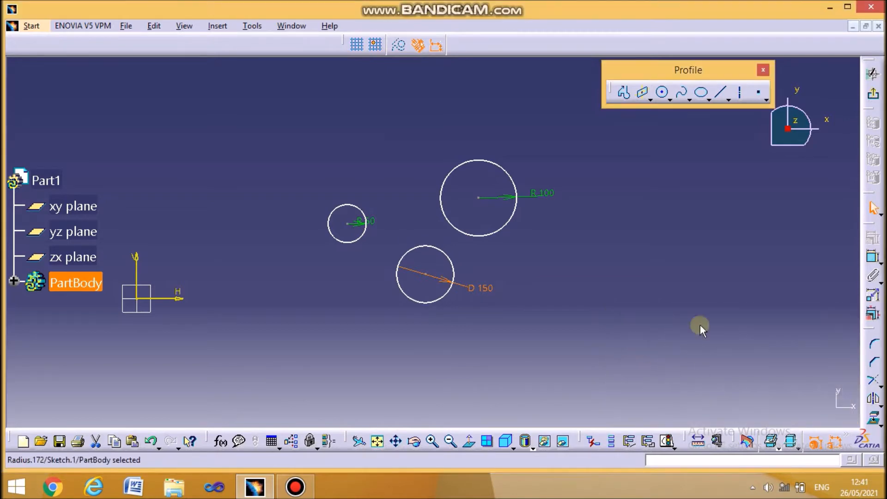
Step: Draw a three-point circle with a radius of about 157 mm to the right of the three dimensioned circles
{"action": "left_click", "coordinate": [671, 99]}
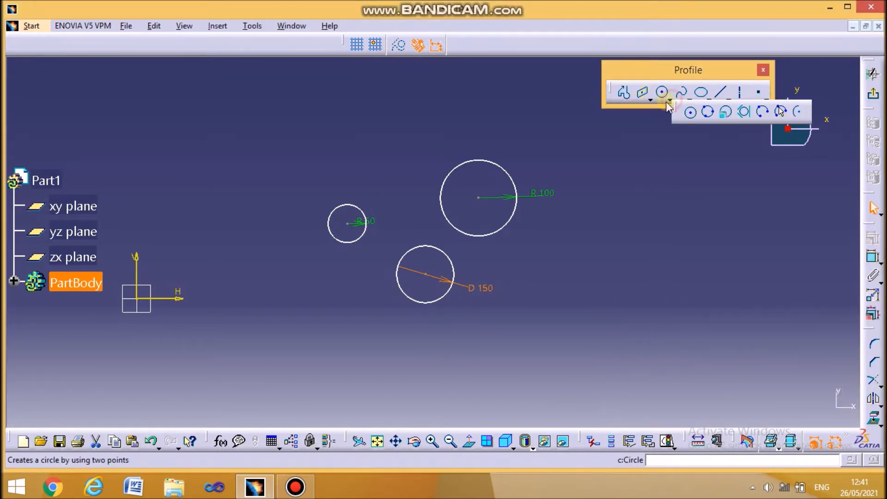
{"action": "left_click", "coordinate": [708, 113]}
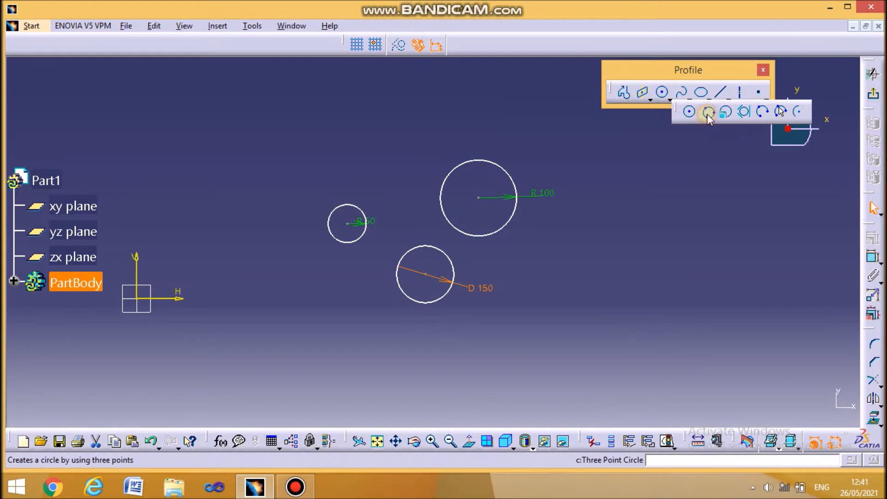
{"action": "left_click", "coordinate": [628, 209]}
{"action": "left_click", "coordinate": [556, 251]}
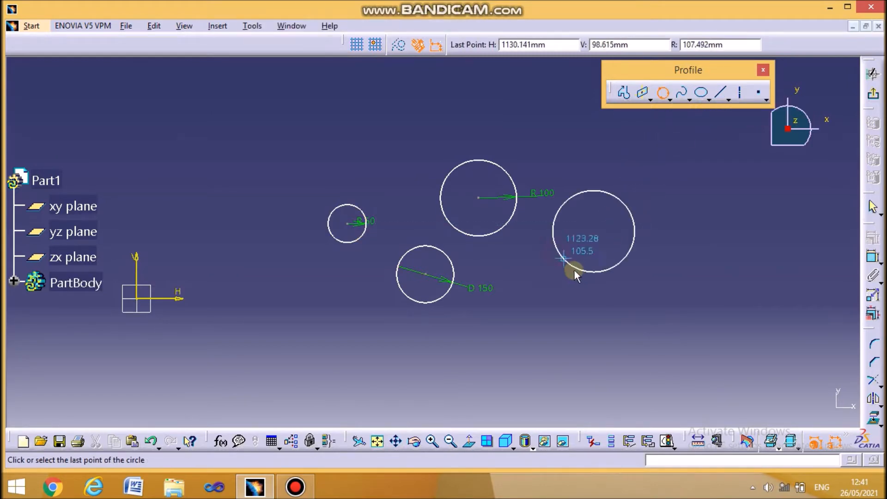
{"action": "left_click", "coordinate": [673, 262]}
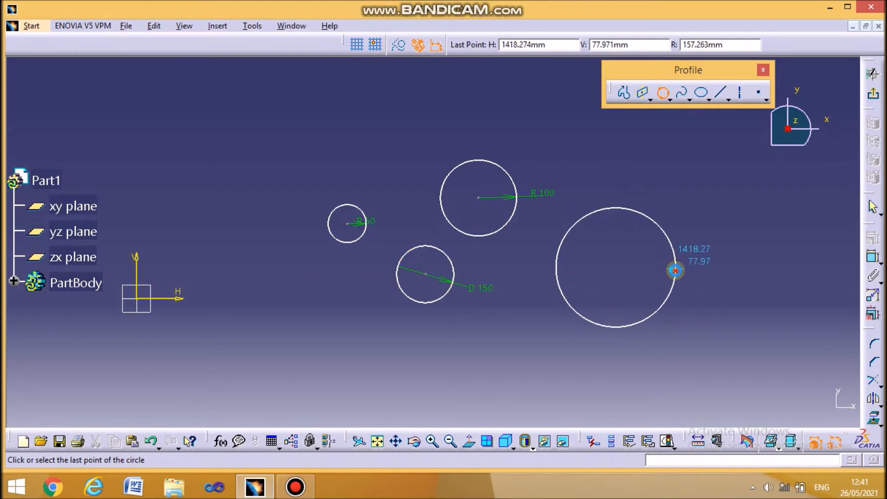
Step: Sketch a closed triangle with the Profile tool, up and to the right of the three-point circle
{"action": "middle_click_drag", "start_coordinate": [593, 251], "coordinate": [511, 259]}
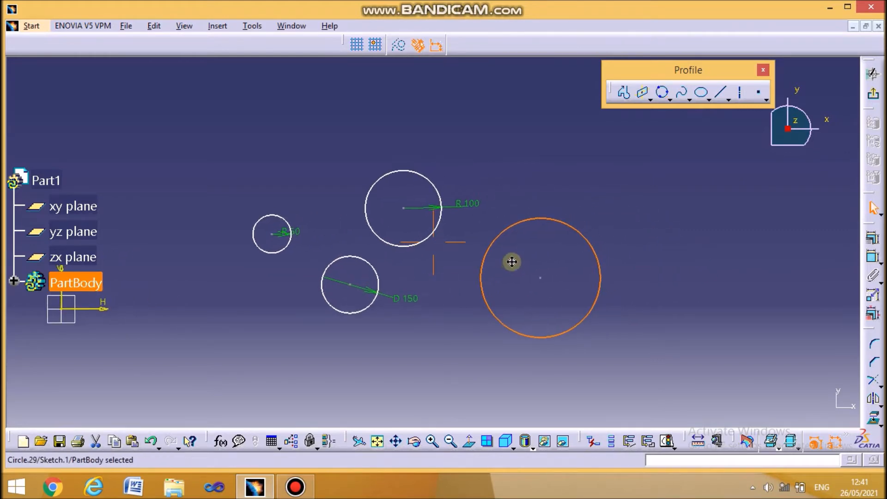
{"action": "left_click", "coordinate": [624, 93]}
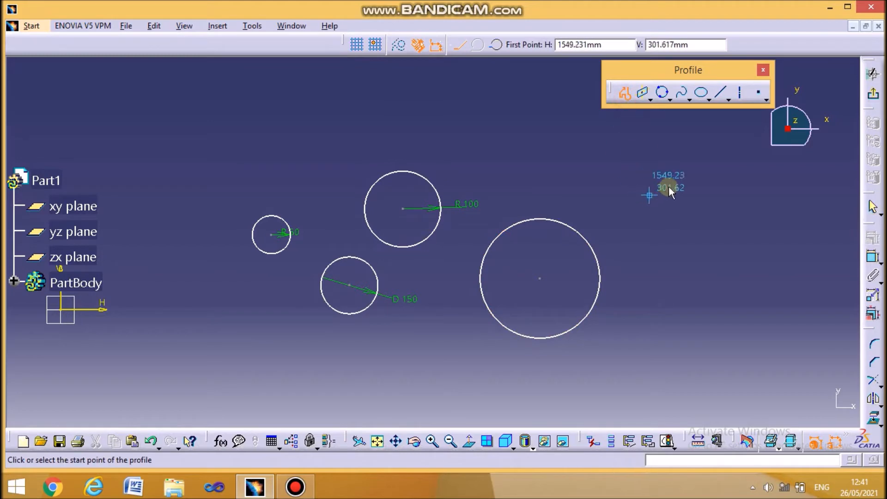
{"action": "left_click", "coordinate": [688, 170]}
{"action": "left_click", "coordinate": [650, 227]}
{"action": "left_click", "coordinate": [744, 229]}
{"action": "left_click", "coordinate": [689, 171]}
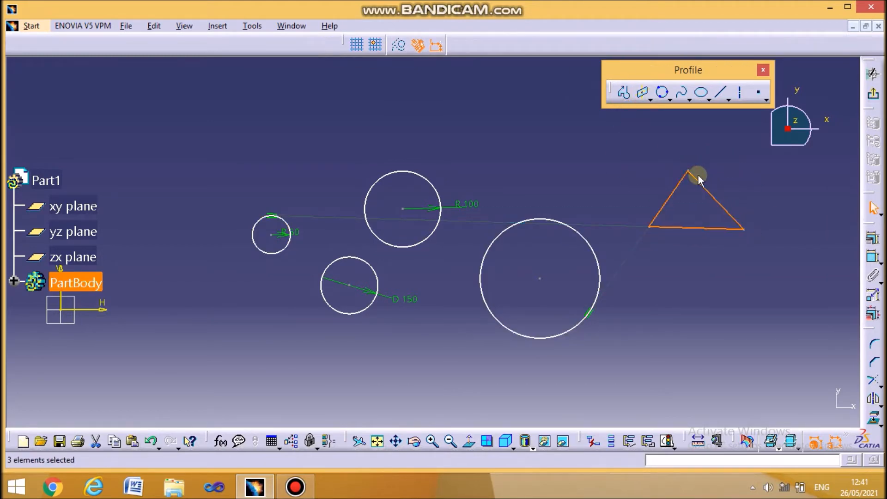
{"action": "left_click", "coordinate": [707, 170]}
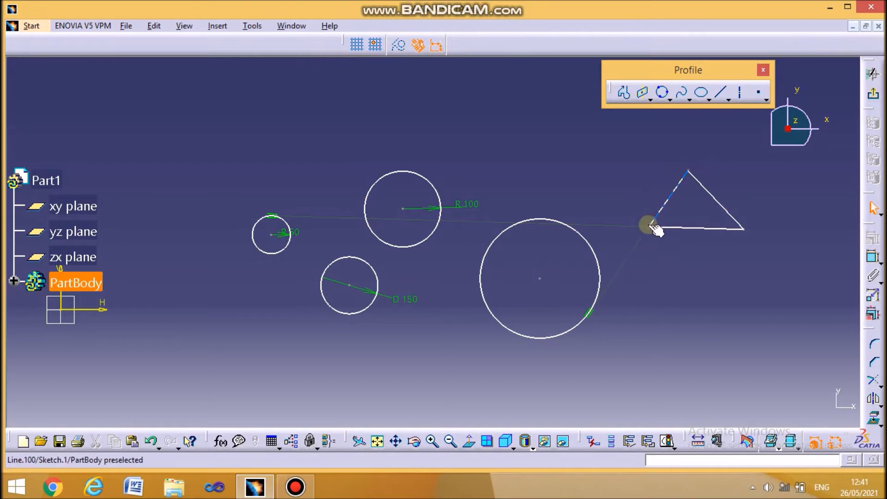
Step: Draw a three-point circle through the three vertices of the triangle
{"action": "left_click", "coordinate": [662, 97]}
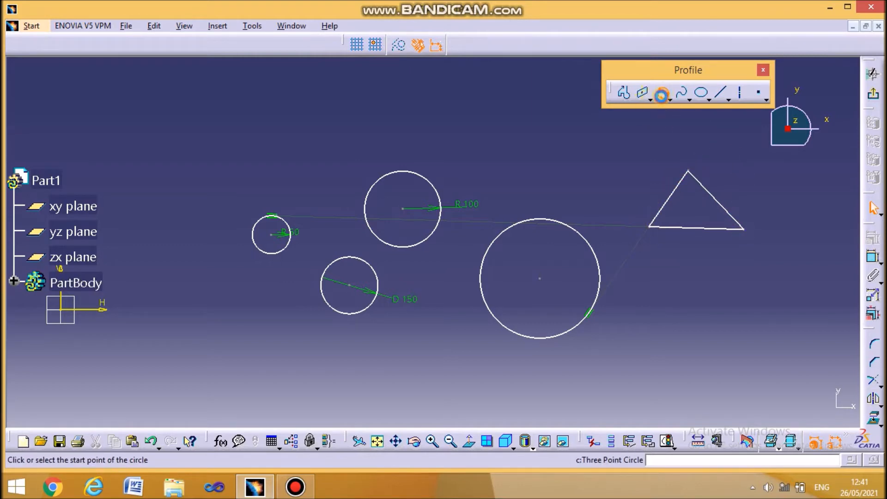
{"action": "left_click", "coordinate": [688, 172]}
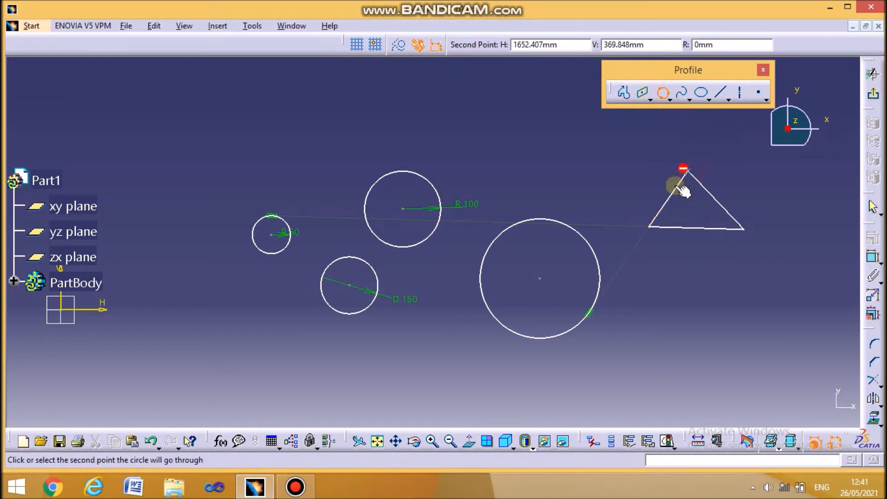
{"action": "left_click", "coordinate": [649, 227]}
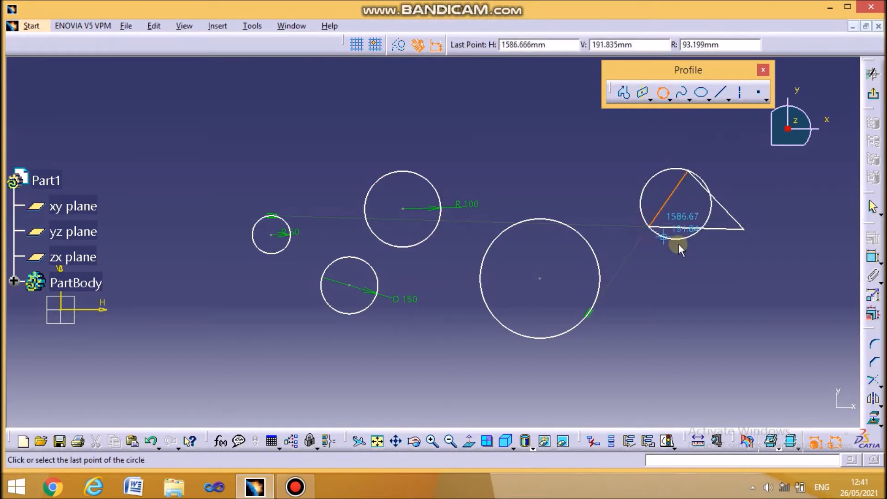
{"action": "left_click", "coordinate": [745, 229]}
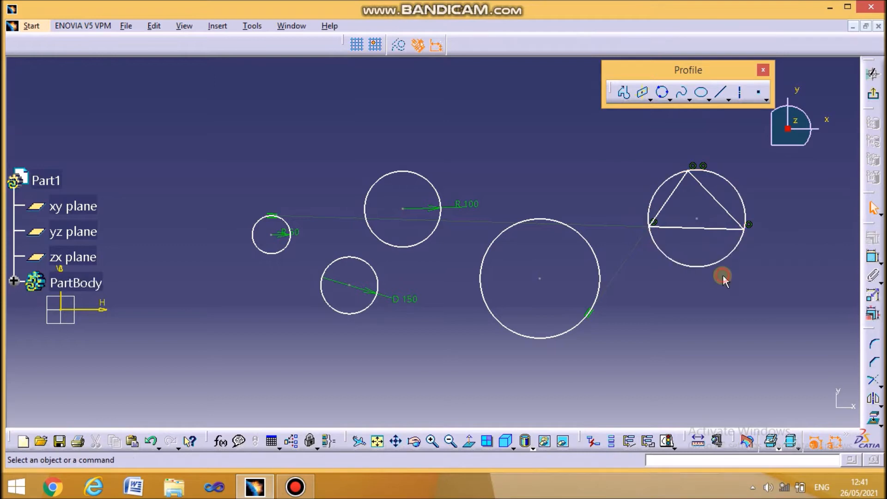
Step: Draw a centre-based circle with a radius of about 58 mm above and to the right of the sketch origin
{"action": "mouse_move", "coordinate": [659, 284]}
{"action": "middle_mouse_down"}
{"action": "mouse_move", "coordinate": [653, 240]}
{"action": "mouse_move", "coordinate": [781, 251]}
{"action": "middle_mouse_up"}
{"action": "middle_click_drag", "start_coordinate": [527, 306], "coordinate": [582, 293]}
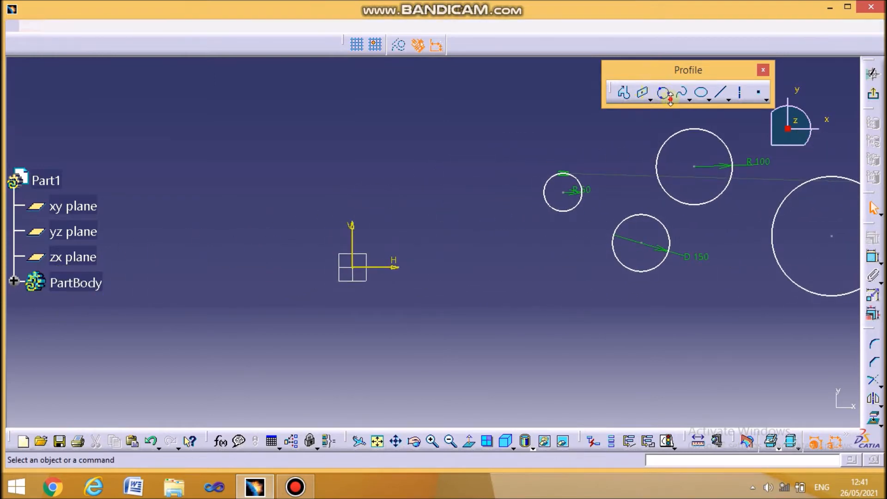
{"action": "left_click", "coordinate": [670, 99]}
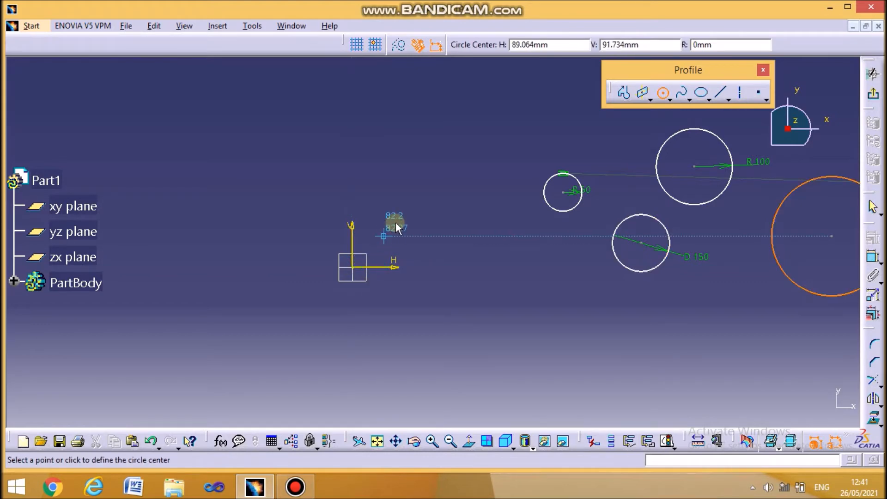
{"action": "left_click", "coordinate": [410, 203]}
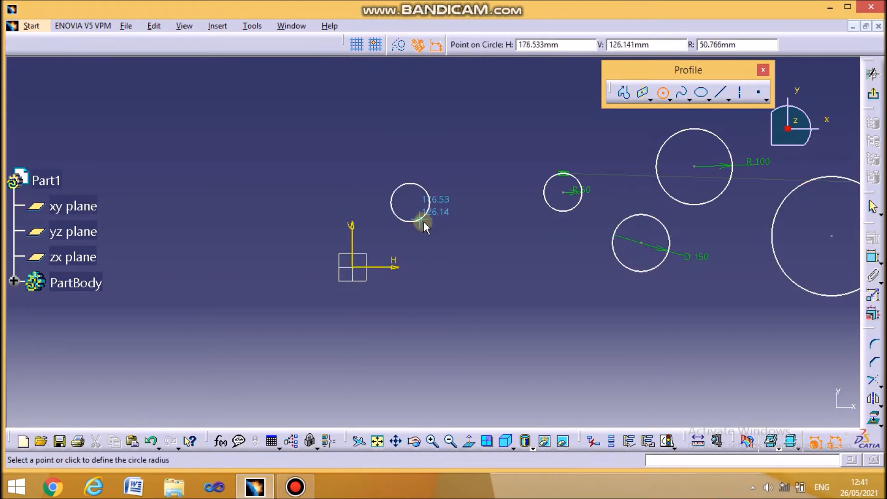
{"action": "left_click", "coordinate": [422, 221]}
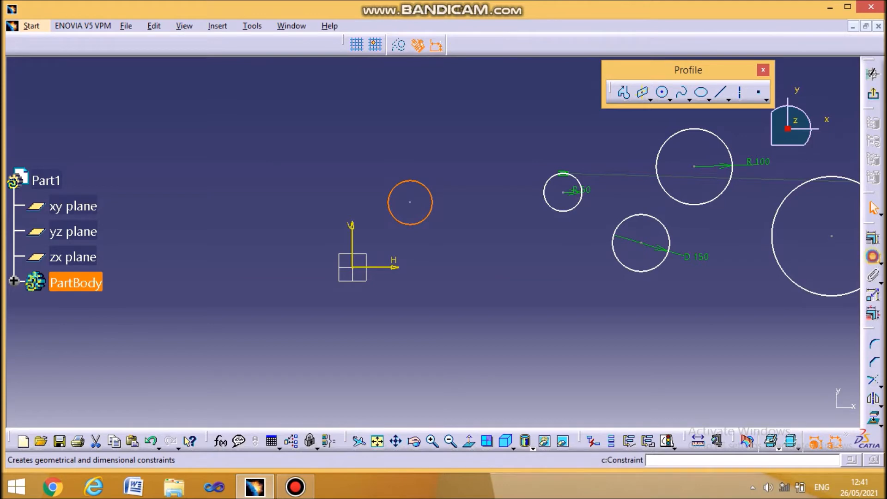
Step: Dimension the radius of the circle near the origin and set it to 20 mm
{"action": "left_click", "coordinate": [873, 257]}
{"action": "double_click", "coordinate": [471, 213]}
{"action": "left_click", "coordinate": [677, 372]}
{"action": "left_click", "coordinate": [668, 392]}
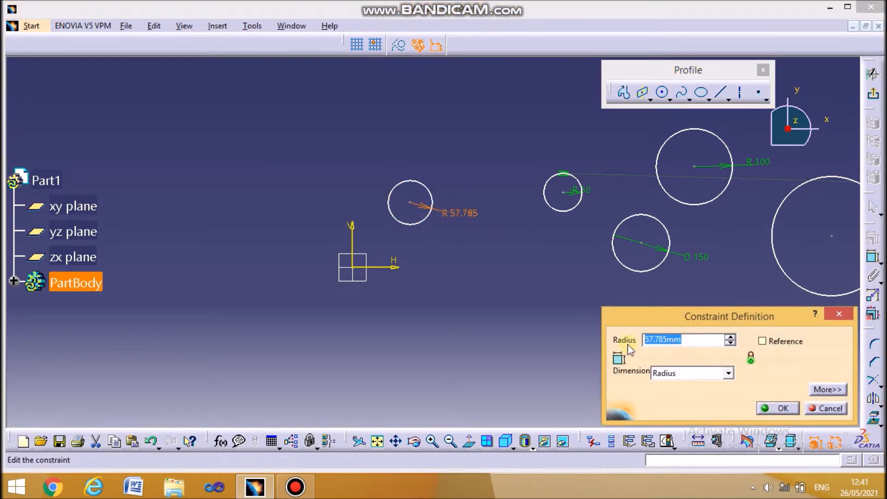
{"action": "type", "text": "20"}
{"action": "key", "text": "Return"}
Step: Constrain the vertical distance from the horizontal axis to the centre of the 20 mm radius circle and set it to 100 mm
{"action": "middle_click_drag", "start_coordinate": [357, 258], "coordinate": [348, 186]}
{"action": "mouse_move", "coordinate": [359, 215]}
{"action": "middle_mouse_down"}
{"action": "mouse_move", "coordinate": [384, 272]}
{"action": "mouse_move", "coordinate": [370, 139]}
{"action": "middle_mouse_up"}
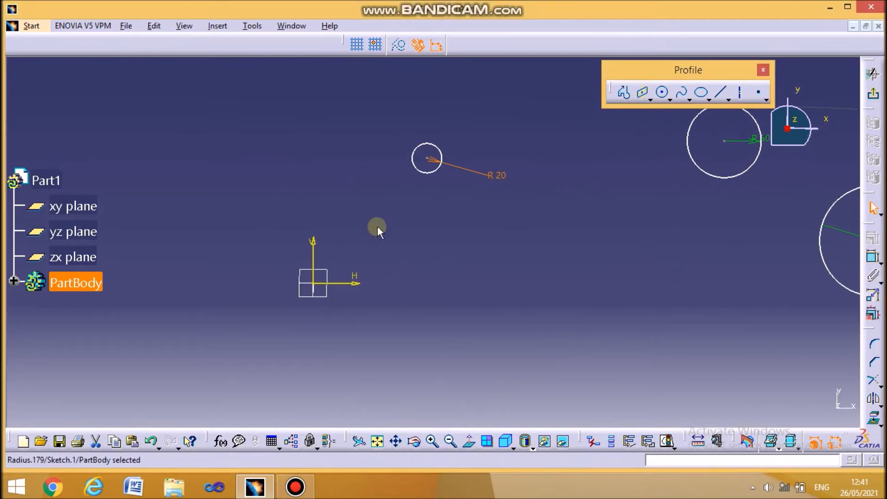
{"action": "middle_click_drag", "start_coordinate": [378, 230], "coordinate": [394, 236]}
{"action": "scroll", "coordinate": [394, 236], "scroll_direction": "up", "scroll_amount": 1}
{"action": "left_click", "coordinate": [873, 257]}
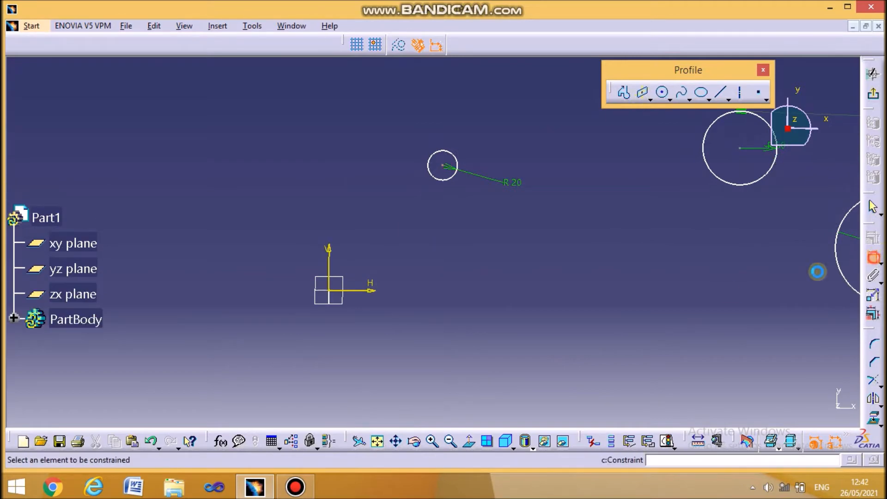
{"action": "left_click", "coordinate": [363, 292]}
{"action": "left_click", "coordinate": [442, 165]}
{"action": "left_click", "coordinate": [369, 234]}
{"action": "double_click", "coordinate": [358, 231]}
{"action": "type", "text": "100"}
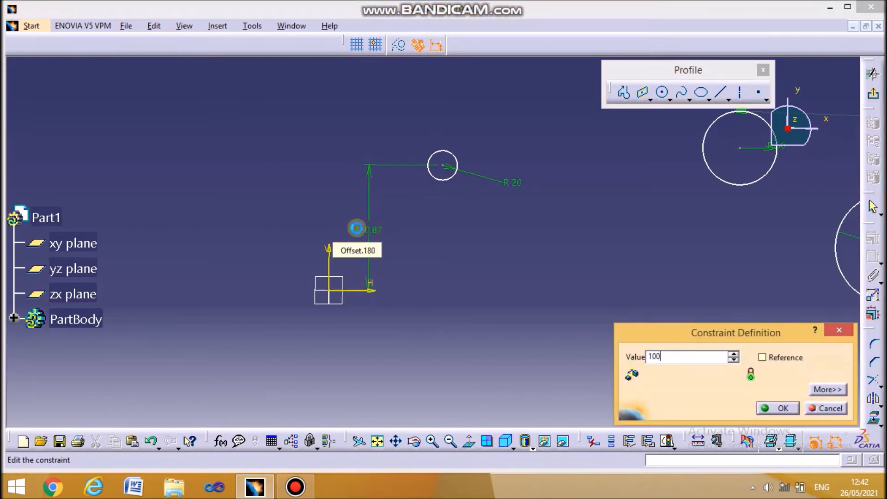
{"action": "key", "text": "Return"}
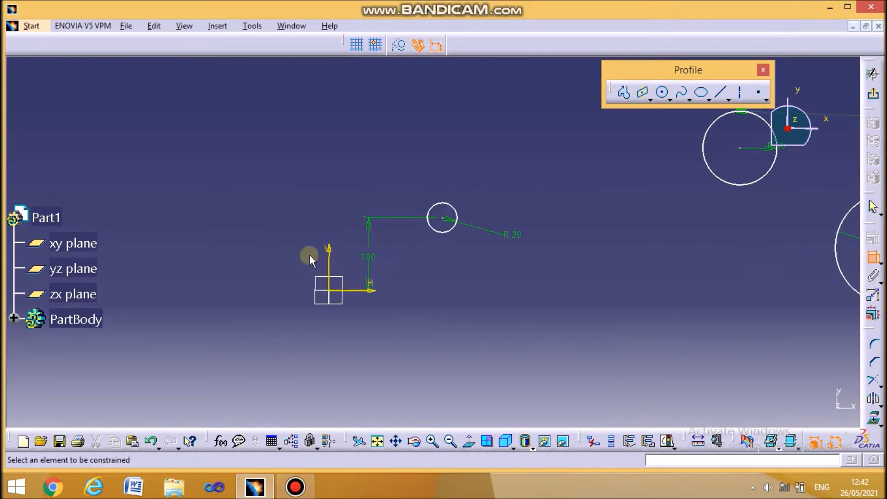
Step: Constrain the horizontal distance from the vertical axis to the circle's centre and set it to 150 mm
{"action": "left_click", "coordinate": [327, 261]}
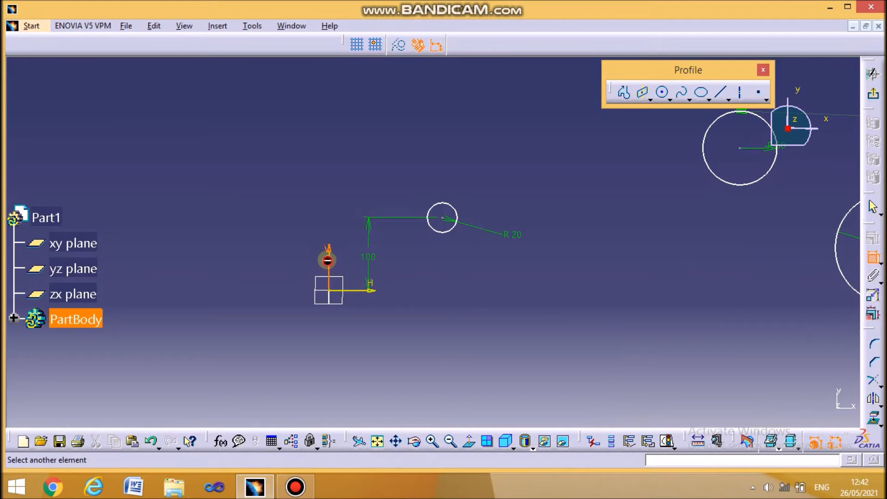
{"action": "left_click", "coordinate": [444, 219]}
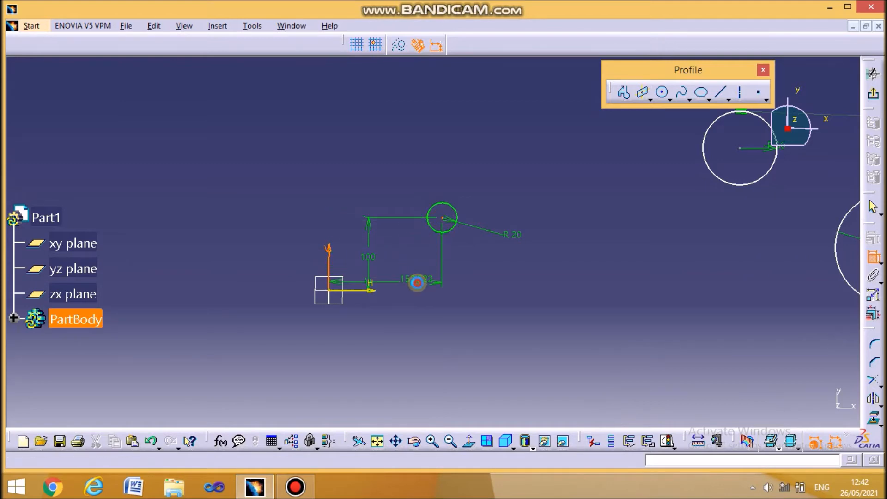
{"action": "double_click", "coordinate": [417, 281]}
{"action": "type", "text": "15"}
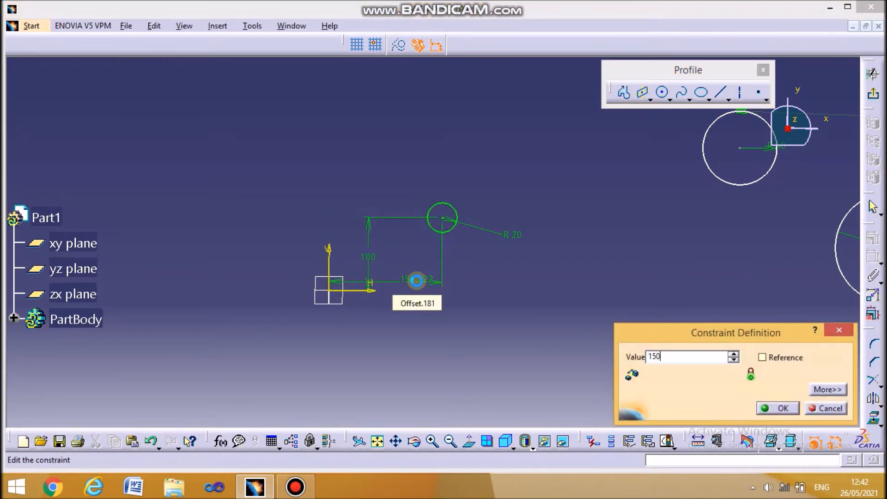
{"action": "type", "text": "0"}
{"action": "key", "text": "Return"}
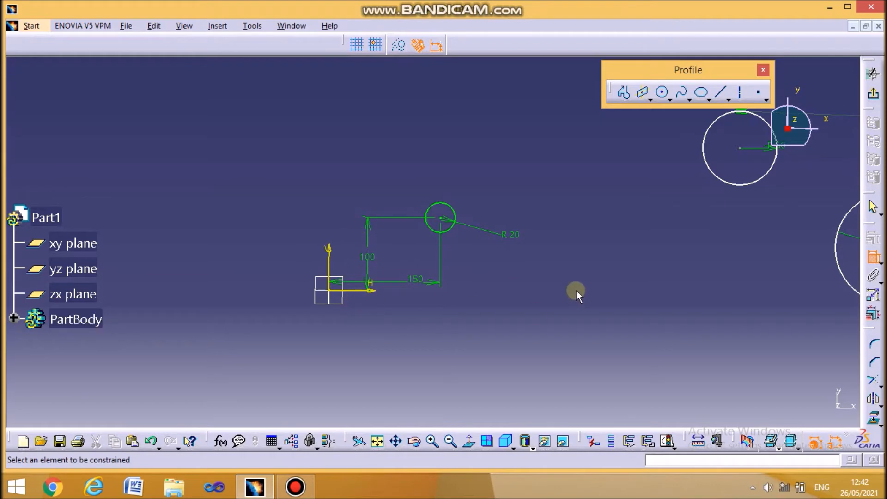
Step: Delete the constrained circle near the origin together with its dimensions
{"action": "left_click", "coordinate": [670, 99]}
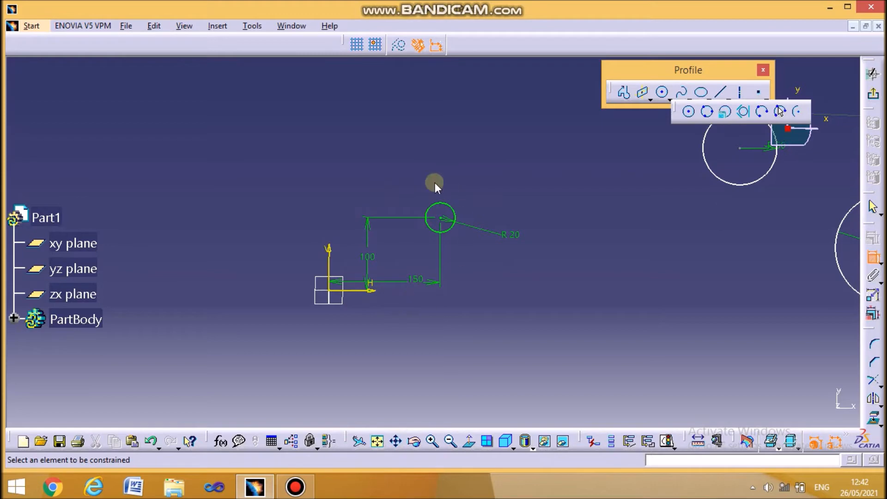
{"action": "left_click", "coordinate": [276, 175]}
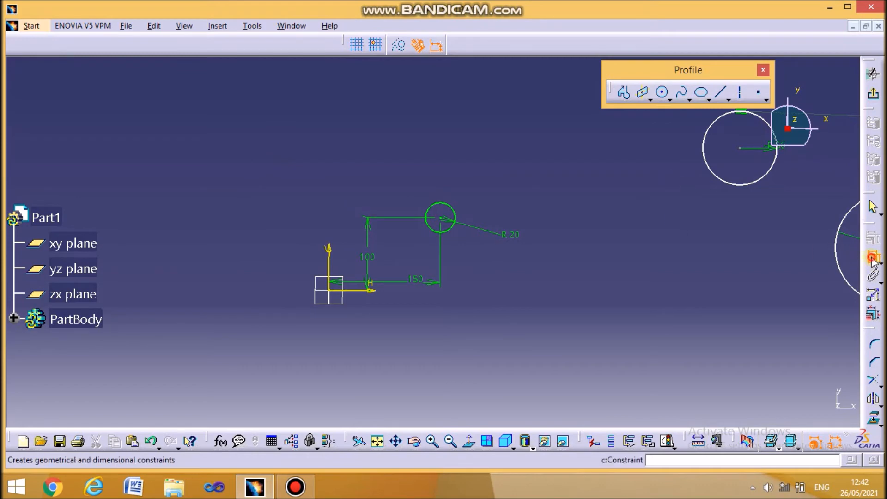
{"action": "mouse_move", "coordinate": [521, 190]}
{"action": "left_mouse_down"}
{"action": "mouse_move", "coordinate": [382, 270]}
{"action": "mouse_move", "coordinate": [262, 319]}
{"action": "left_mouse_up"}
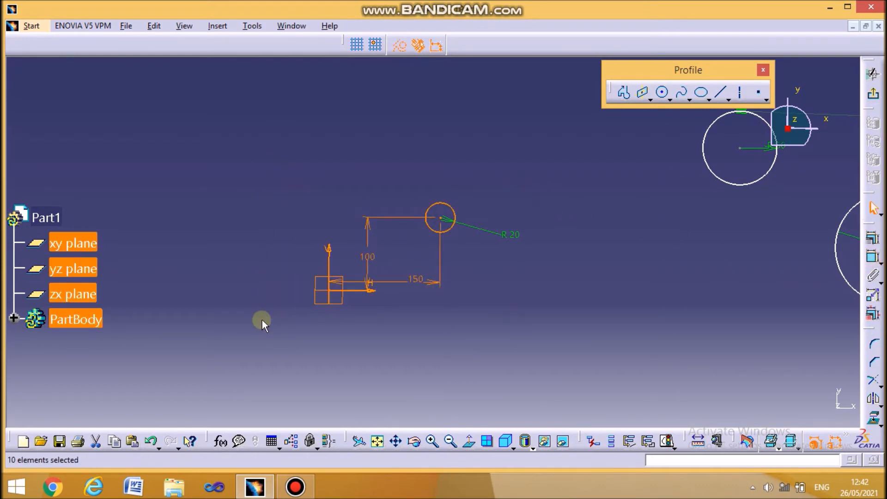
{"action": "key", "text": "Delete"}
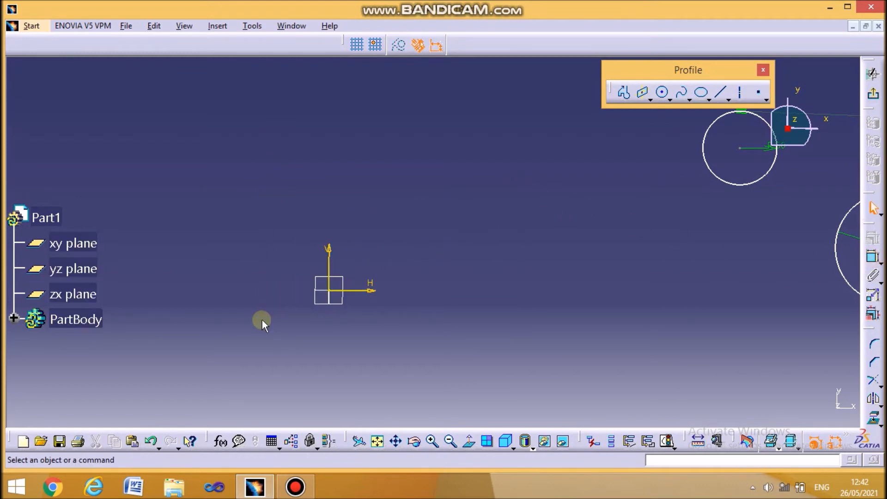
Step: Create a circle using coordinates, with its centre at H 120 mm, V 100 mm from the origin and a radius of 20 mm
{"action": "left_click", "coordinate": [670, 100]}
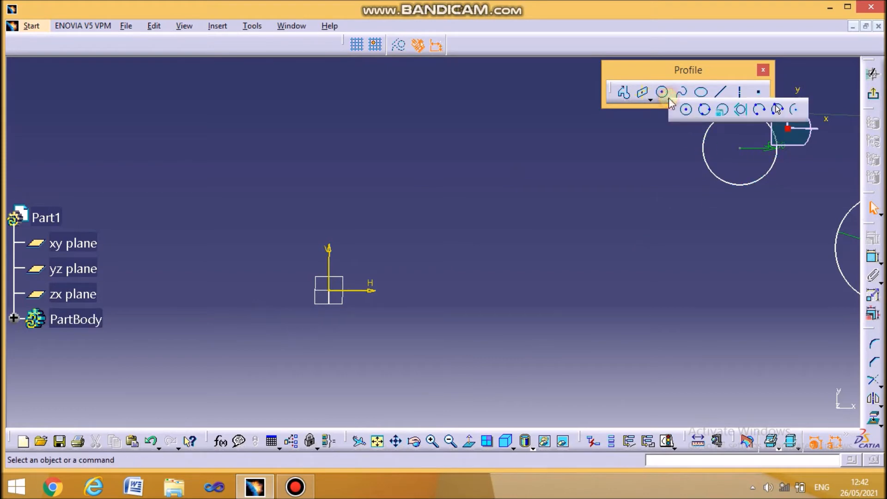
{"action": "left_click", "coordinate": [722, 113]}
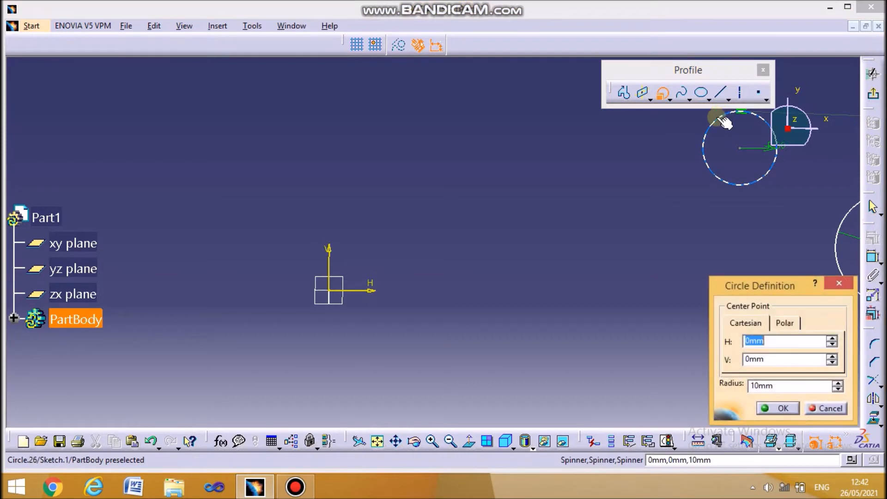
{"action": "left_click", "coordinate": [336, 295]}
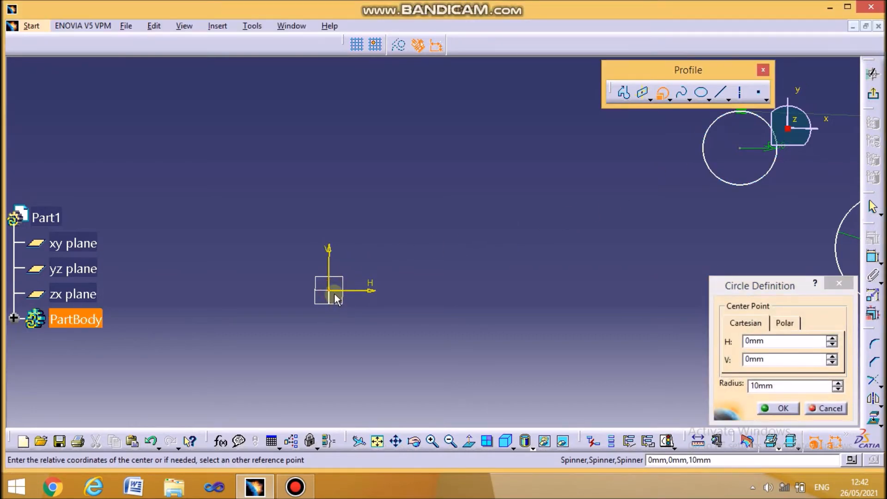
{"action": "left_click", "coordinate": [785, 341]}
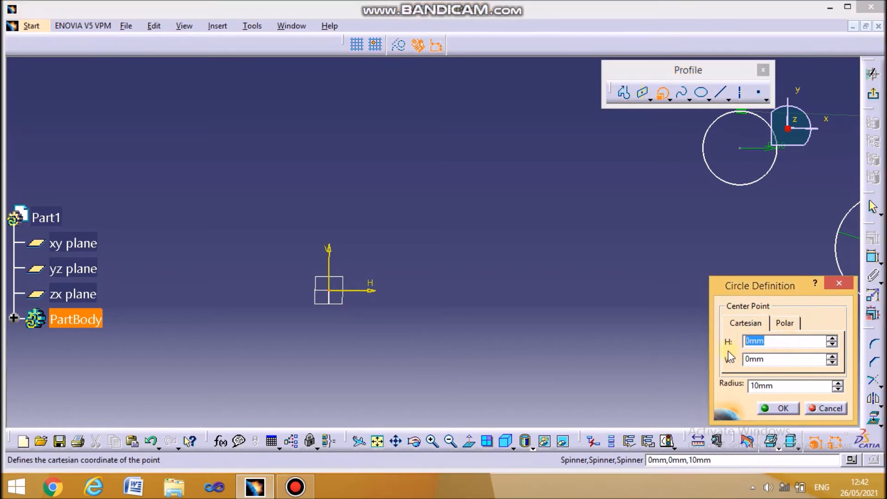
{"action": "type", "text": "120"}
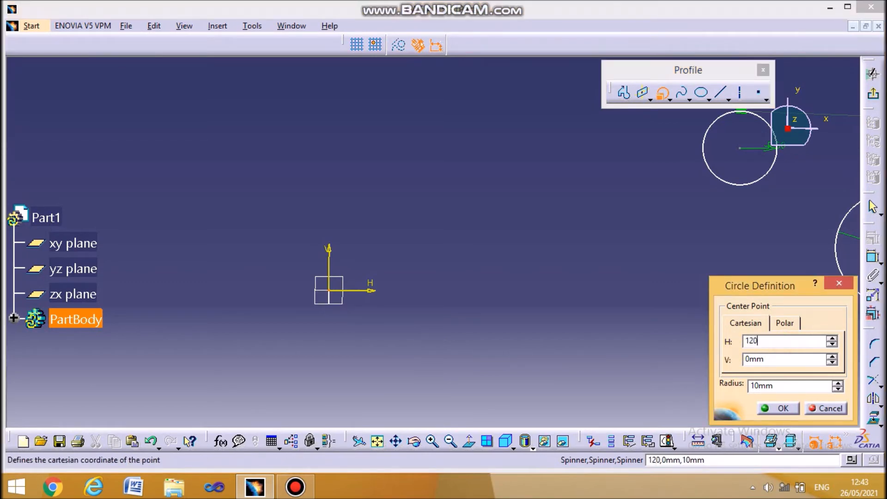
{"action": "left_click", "coordinate": [767, 360]}
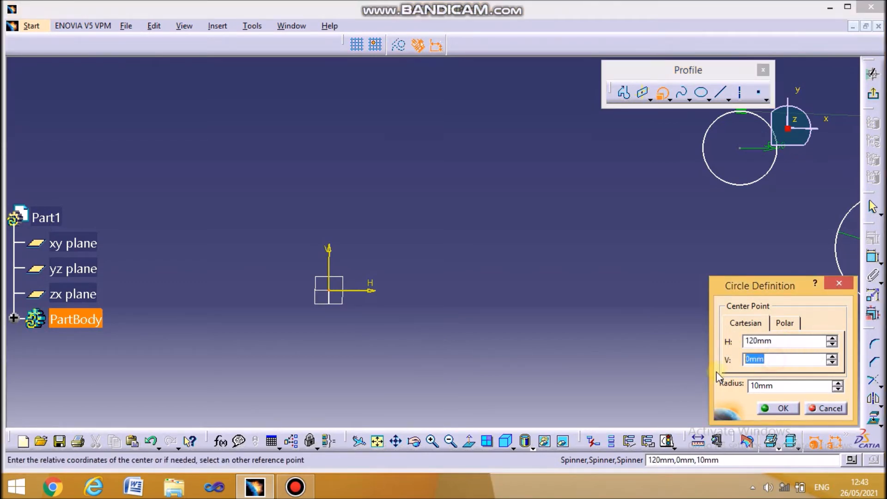
{"action": "type", "text": "100"}
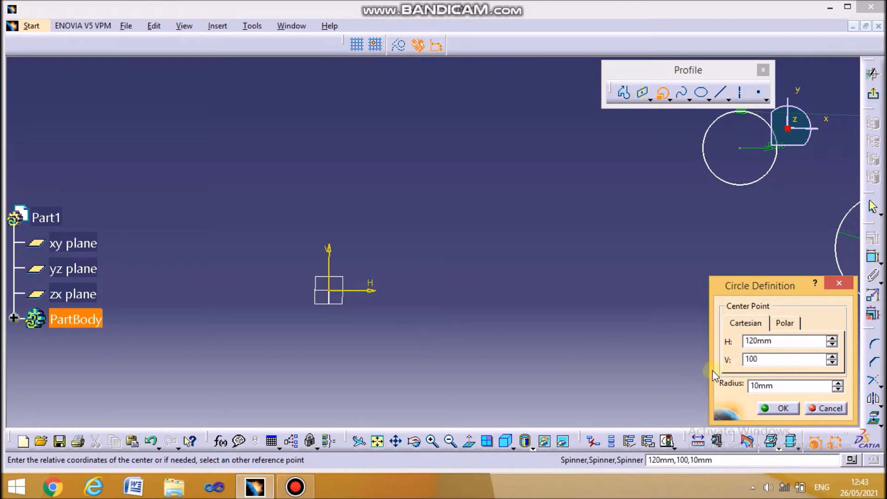
{"action": "left_click", "coordinate": [795, 386]}
{"action": "type", "text": "20"}
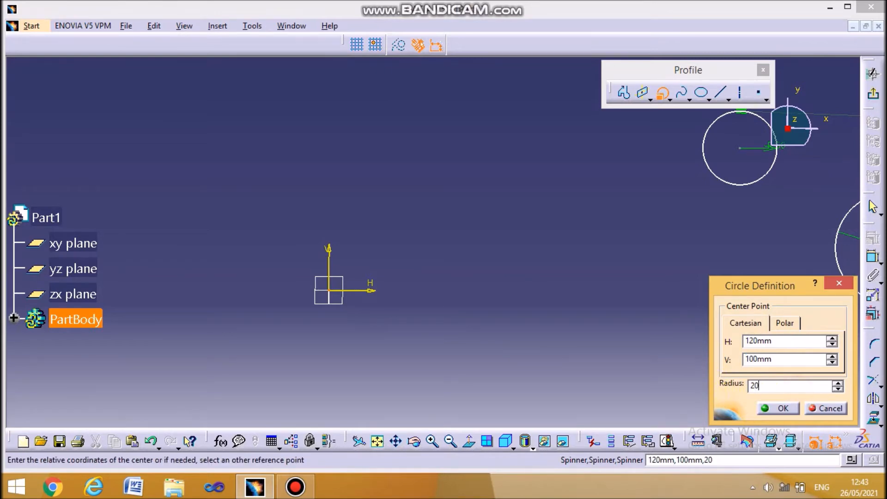
{"action": "left_click", "coordinate": [785, 407]}
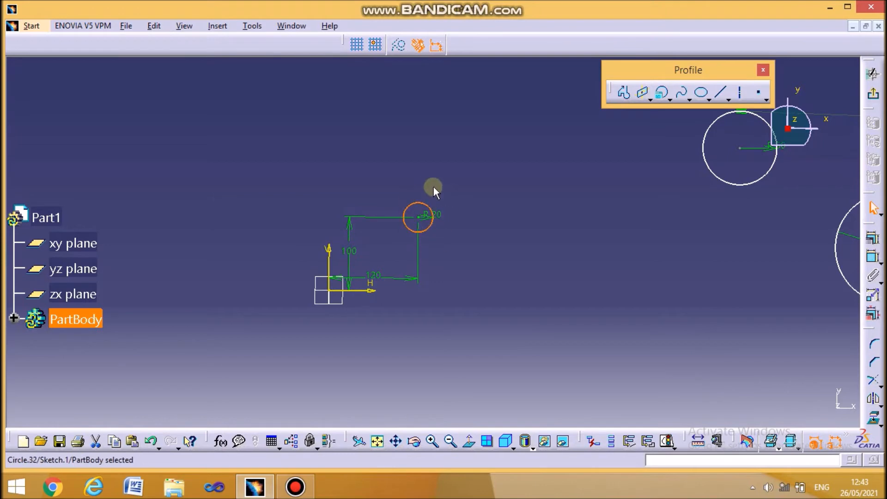
Step: Create a second circle using coordinates, offset H 50 mm, V 50 mm from the first one's centre, with a radius of 10 mm
{"action": "middle_click_drag", "start_coordinate": [475, 239], "coordinate": [412, 263]}
{"action": "left_click", "coordinate": [662, 94]}
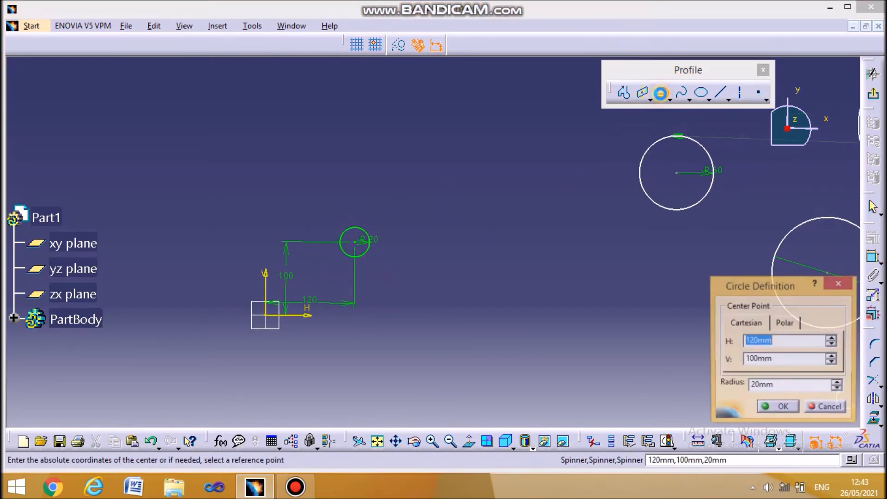
{"action": "left_click", "coordinate": [358, 245]}
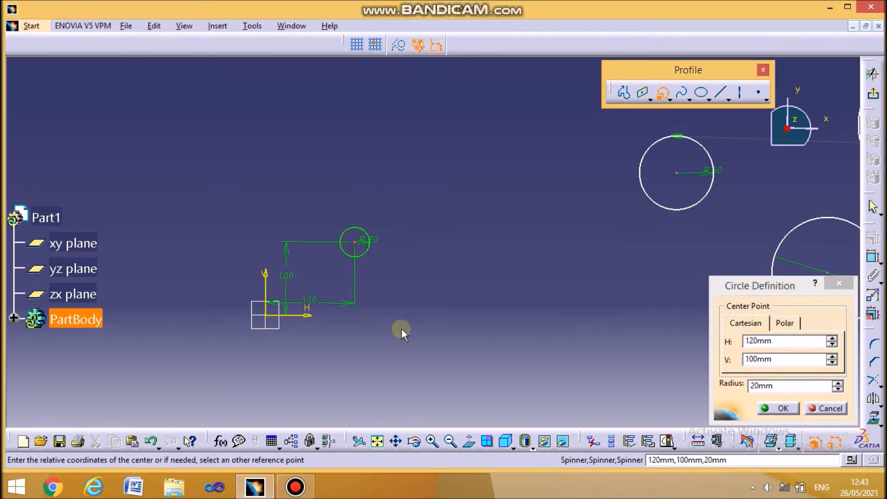
{"action": "left_click", "coordinate": [778, 340]}
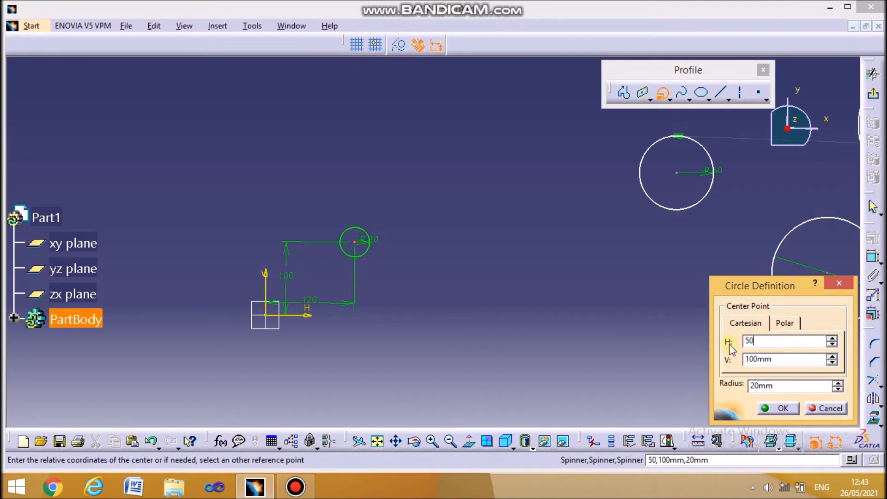
{"action": "key", "text": "Tab"}
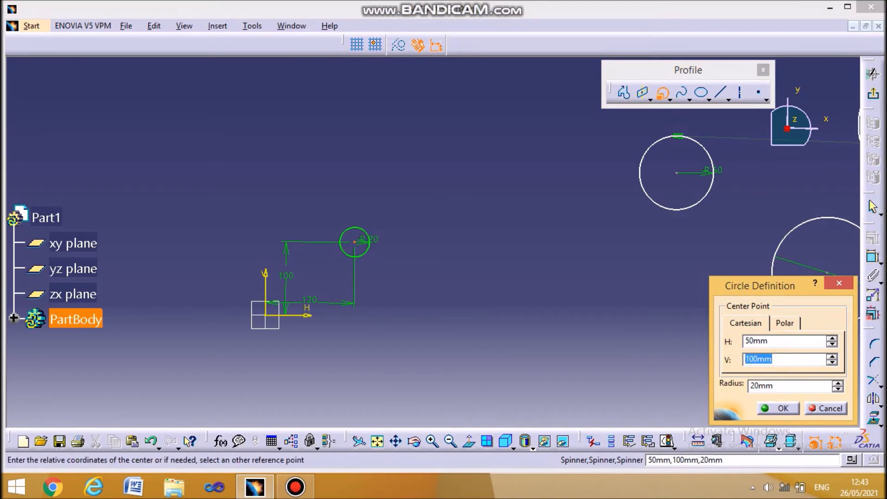
{"action": "left_click", "coordinate": [785, 385]}
{"action": "type", "text": "10"}
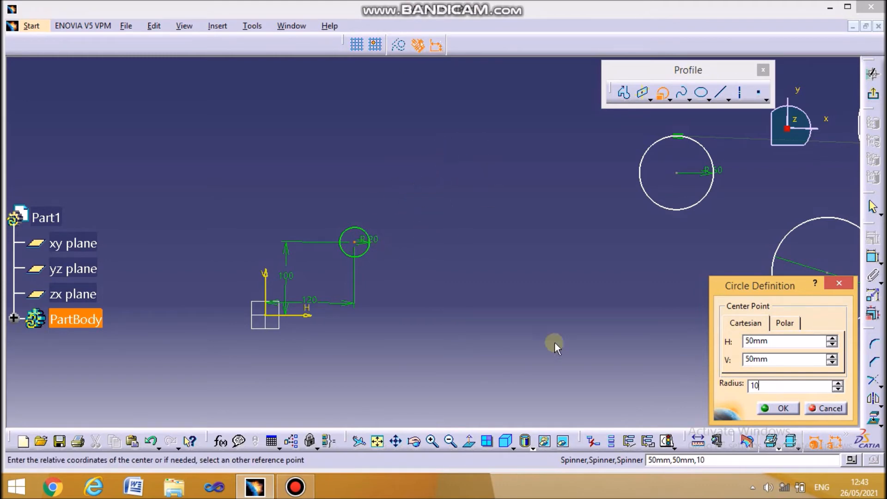
{"action": "left_click", "coordinate": [780, 408]}
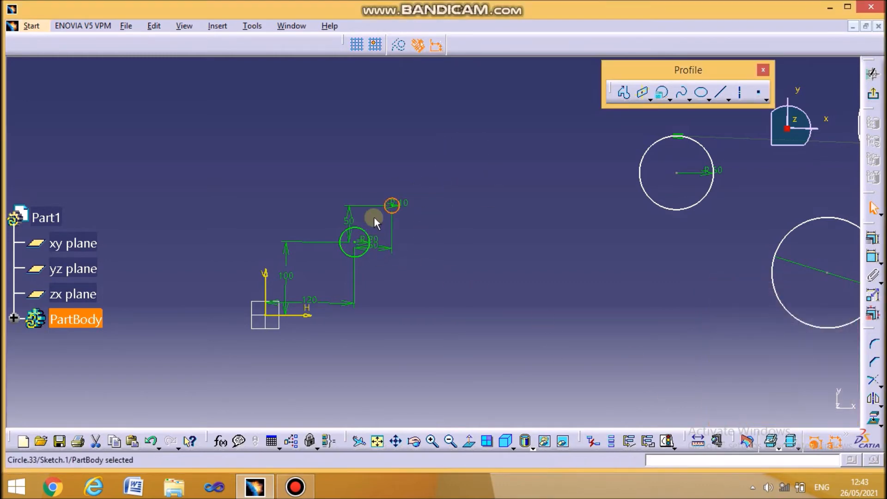
{"action": "left_click", "coordinate": [430, 230]}
Step: Draw a horizontal rectangle in the empty area between the coordinate-defined circles and the R 50 circle
{"action": "mouse_move", "coordinate": [494, 217]}
{"action": "middle_mouse_down"}
{"action": "mouse_move", "coordinate": [436, 237]}
{"action": "mouse_move", "coordinate": [459, 225]}
{"action": "middle_mouse_up"}
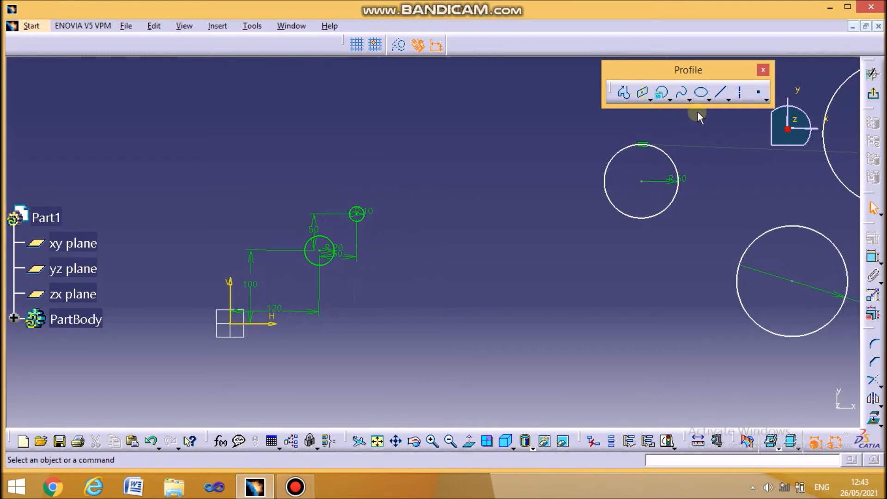
{"action": "left_click", "coordinate": [671, 98]}
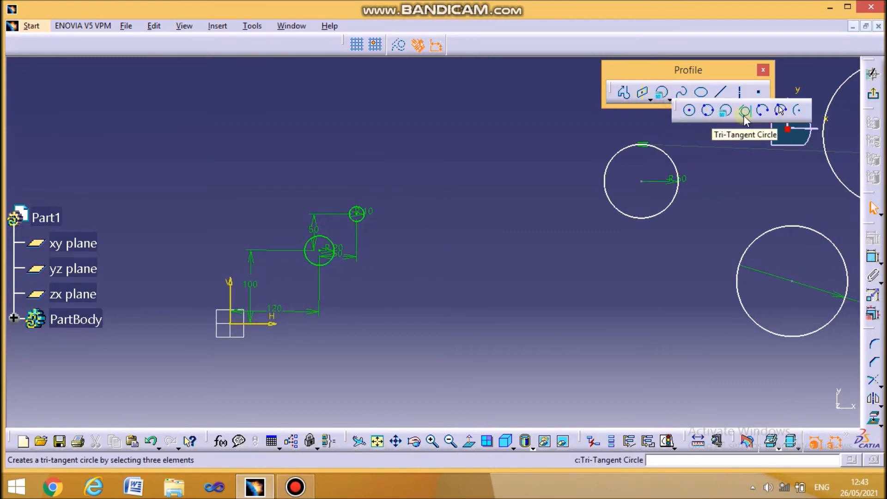
{"action": "left_click", "coordinate": [650, 101]}
{"action": "left_click", "coordinate": [666, 112]}
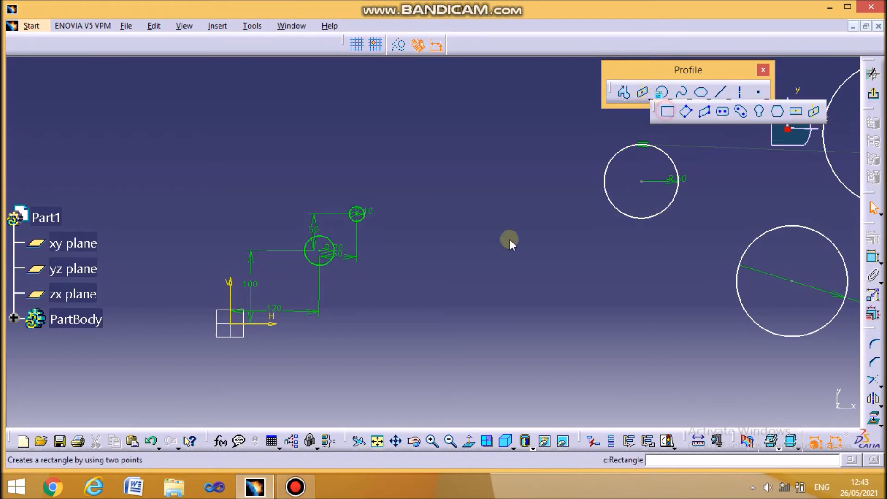
{"action": "left_click", "coordinate": [450, 195]}
{"action": "left_click", "coordinate": [563, 273]}
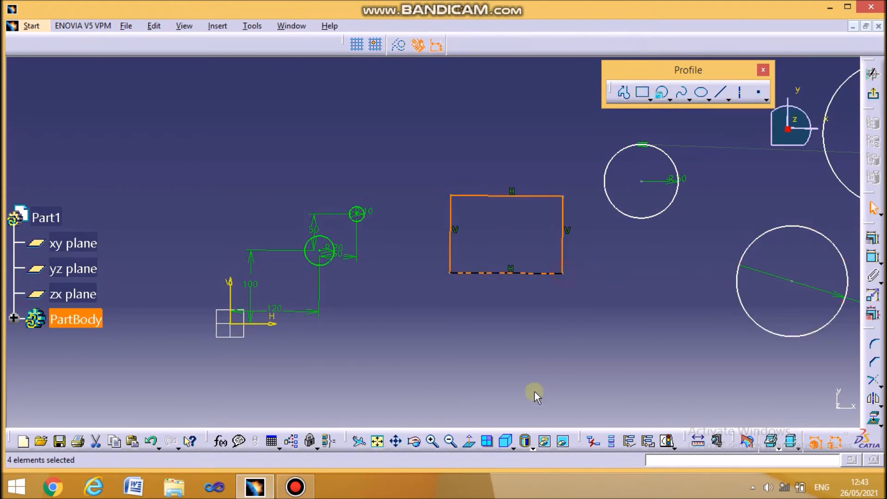
{"action": "left_click", "coordinate": [493, 412]}
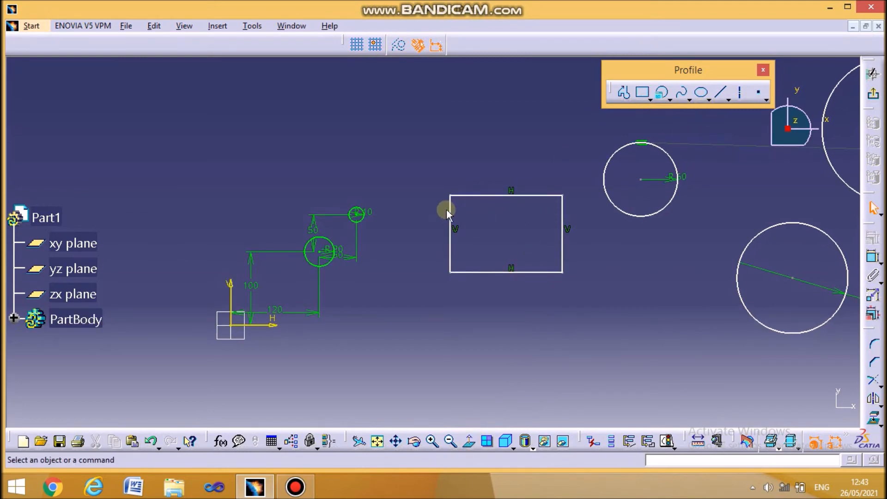
Step: Create a tri-tangent circle inside the rectangle, tangent to its upper, left and lower sides
{"action": "left_click", "coordinate": [670, 99]}
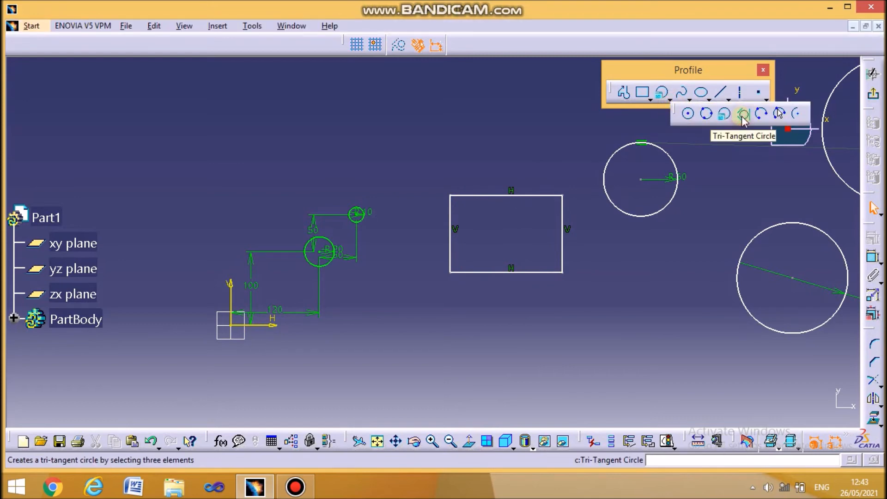
{"action": "left_click", "coordinate": [743, 114]}
{"action": "left_click", "coordinate": [513, 195]}
{"action": "left_click", "coordinate": [452, 236]}
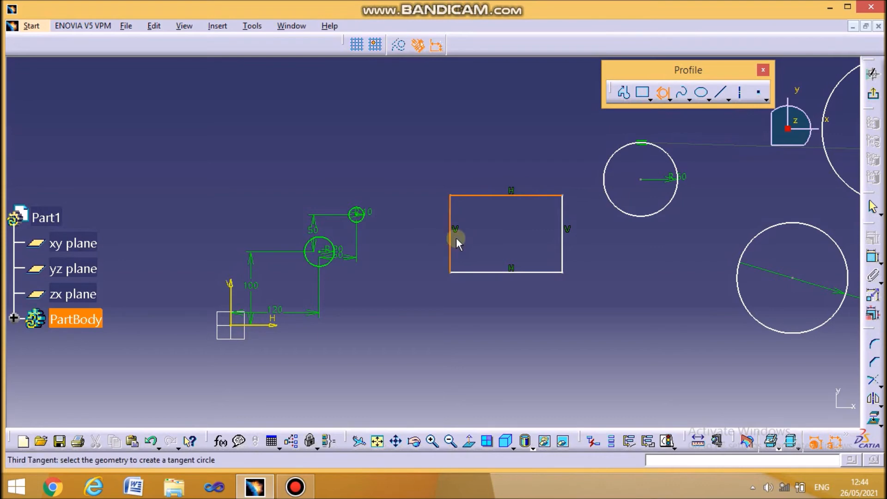
{"action": "left_click", "coordinate": [506, 272]}
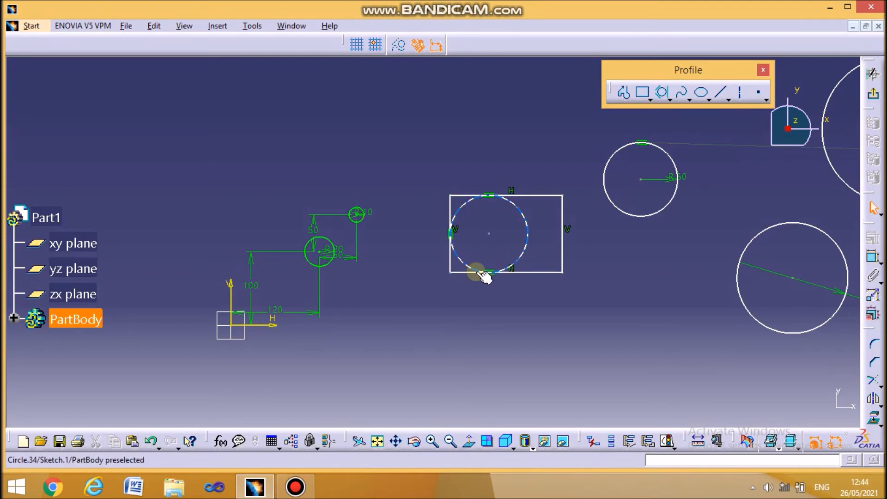
Step: Sketch a closed triangle with a horizontal base below the rectangle using the Profile tool
{"action": "left_click", "coordinate": [624, 93]}
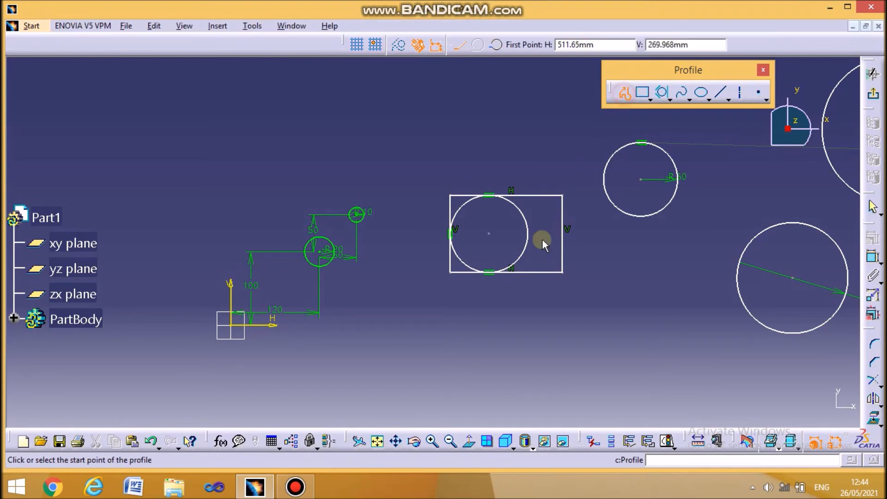
{"action": "left_click", "coordinate": [489, 305]}
{"action": "left_click", "coordinate": [396, 371]}
{"action": "left_click", "coordinate": [595, 370]}
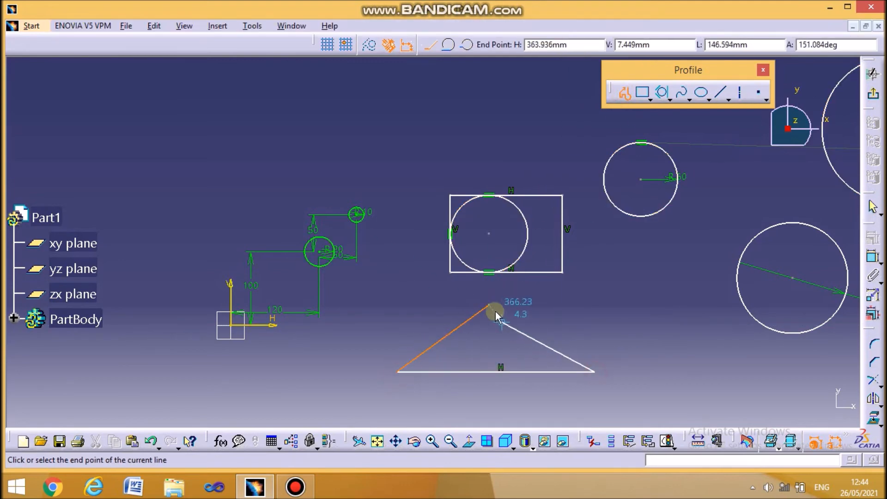
{"action": "left_click", "coordinate": [488, 304]}
{"action": "left_click", "coordinate": [560, 320]}
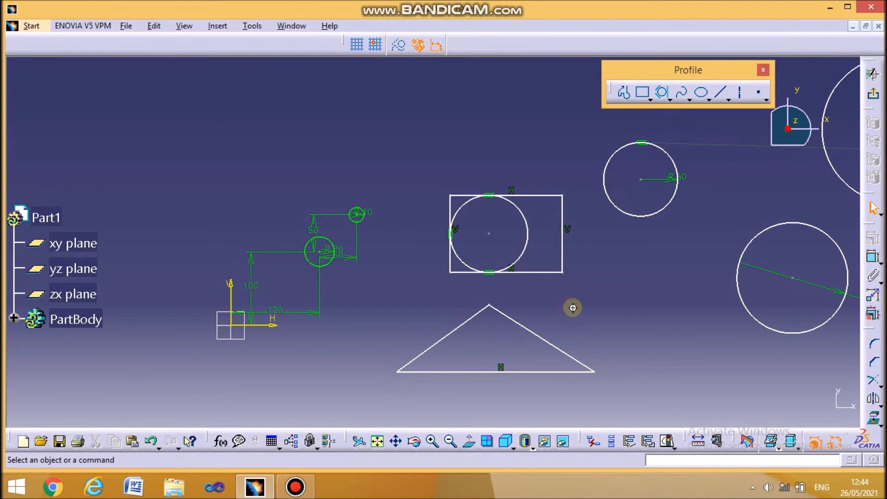
Step: Create a tri-tangent circle inscribed in the triangle, tangent to both sloping sides and the base
{"action": "middle_click_drag", "start_coordinate": [536, 344], "coordinate": [519, 295]}
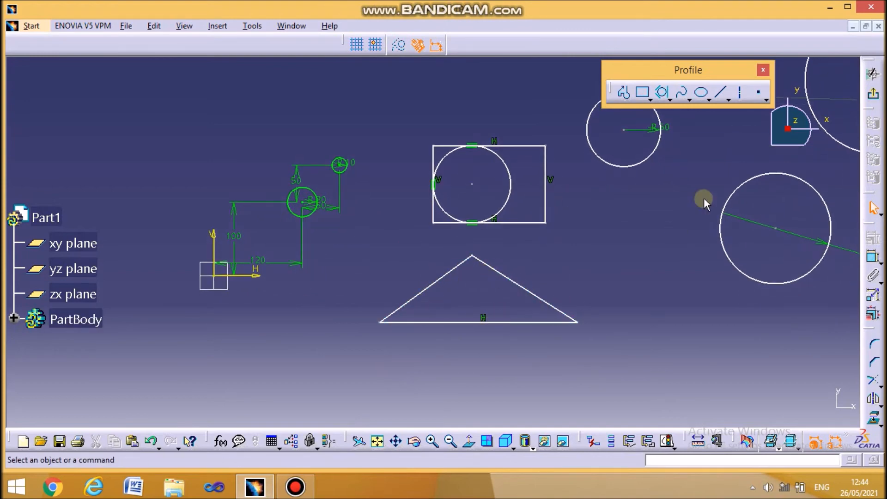
{"action": "left_click", "coordinate": [664, 94]}
{"action": "left_click", "coordinate": [523, 287]}
{"action": "left_click", "coordinate": [438, 285]}
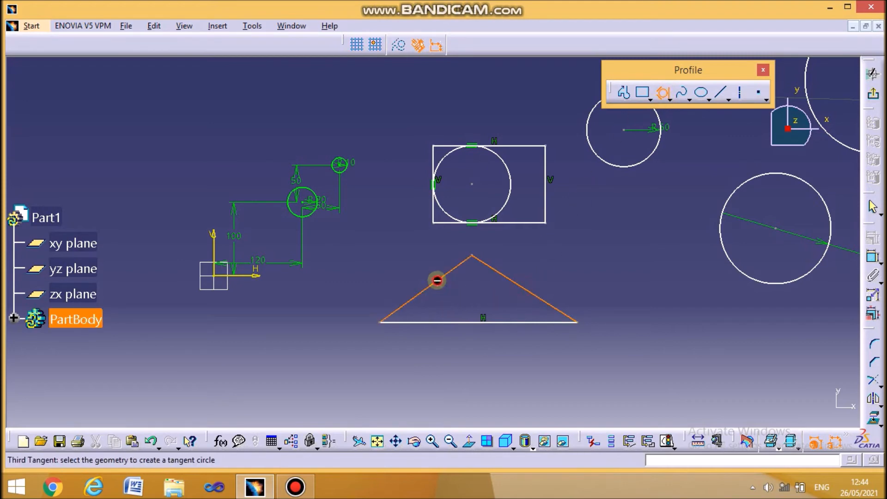
{"action": "left_click", "coordinate": [472, 322]}
Step: Draw a three-point arc bulging upward between the triangle and the D 150 circle
{"action": "mouse_move", "coordinate": [494, 342]}
{"action": "middle_mouse_down"}
{"action": "mouse_move", "coordinate": [452, 345]}
{"action": "mouse_move", "coordinate": [319, 309]}
{"action": "middle_mouse_up"}
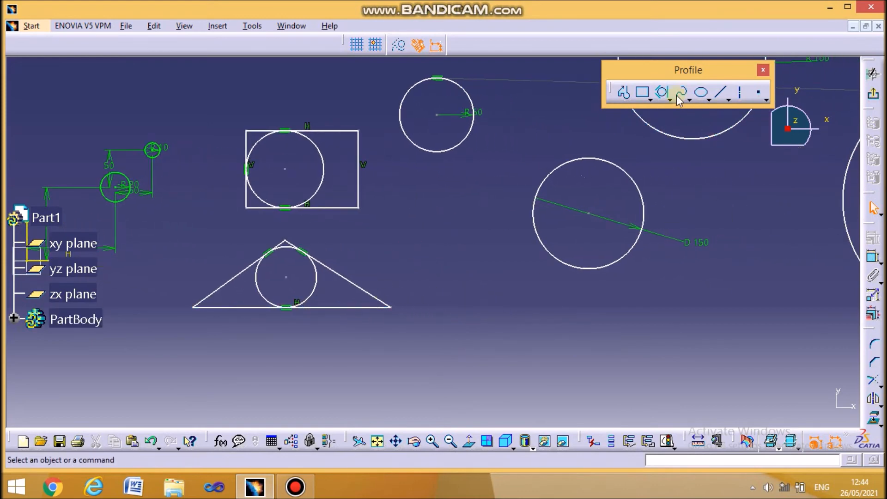
{"action": "left_click", "coordinate": [669, 99]}
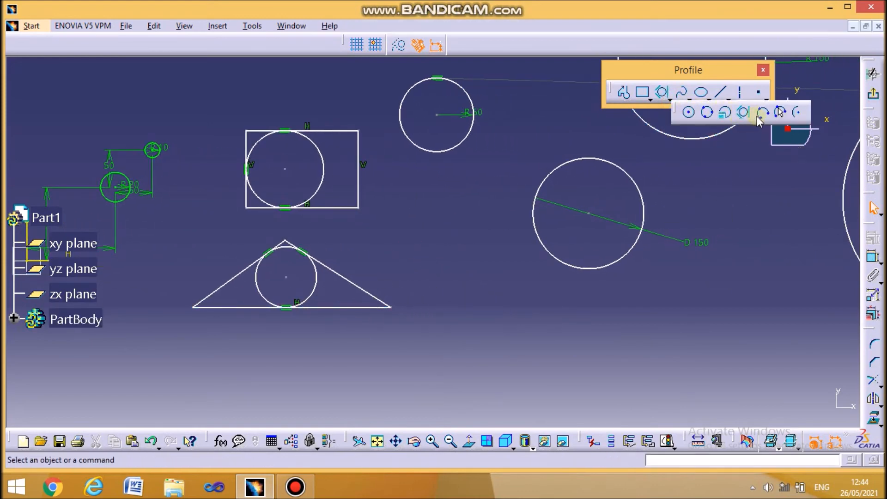
{"action": "left_click", "coordinate": [759, 117]}
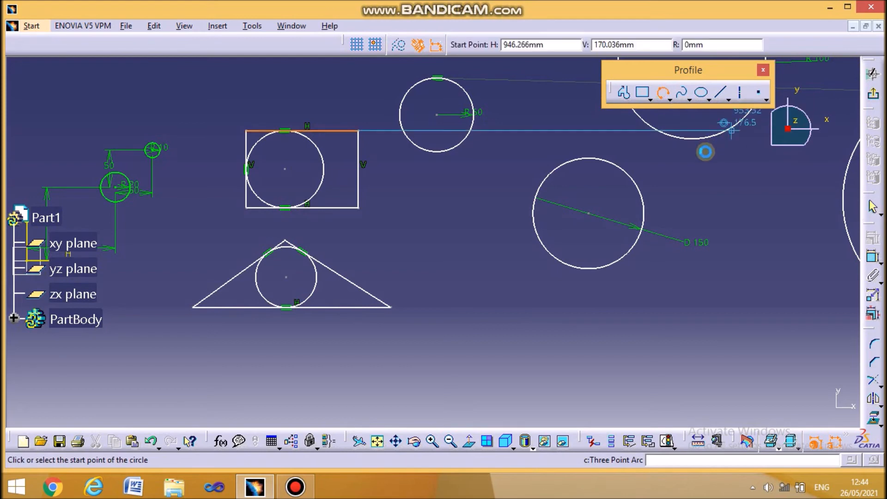
{"action": "middle_click_drag", "start_coordinate": [421, 356], "coordinate": [476, 323]}
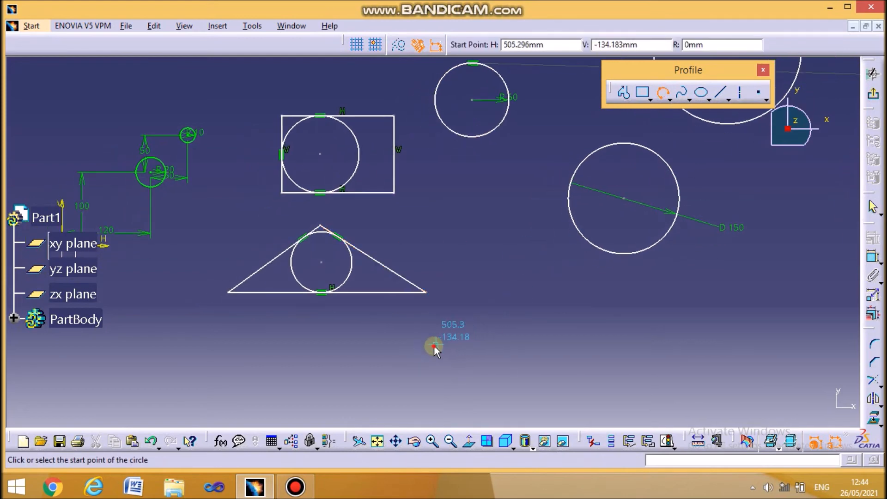
{"action": "left_click", "coordinate": [497, 272]}
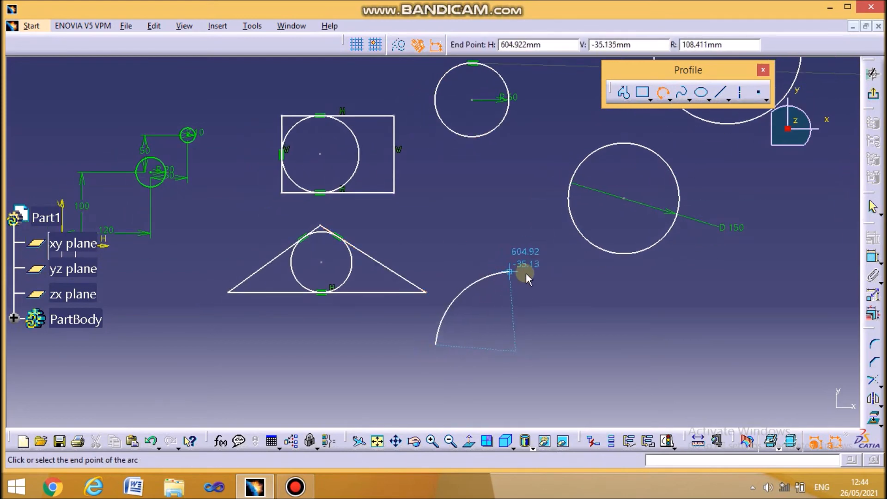
{"action": "left_click", "coordinate": [600, 309]}
Step: Draw a second three-point arc of about 94 mm radius beside the first arc, below the D 150 circle
{"action": "middle_click_drag", "start_coordinate": [600, 317], "coordinate": [572, 322]}
{"action": "left_click", "coordinate": [663, 91]}
{"action": "middle_click_drag", "start_coordinate": [551, 226], "coordinate": [376, 208]}
{"action": "left_click", "coordinate": [471, 305]}
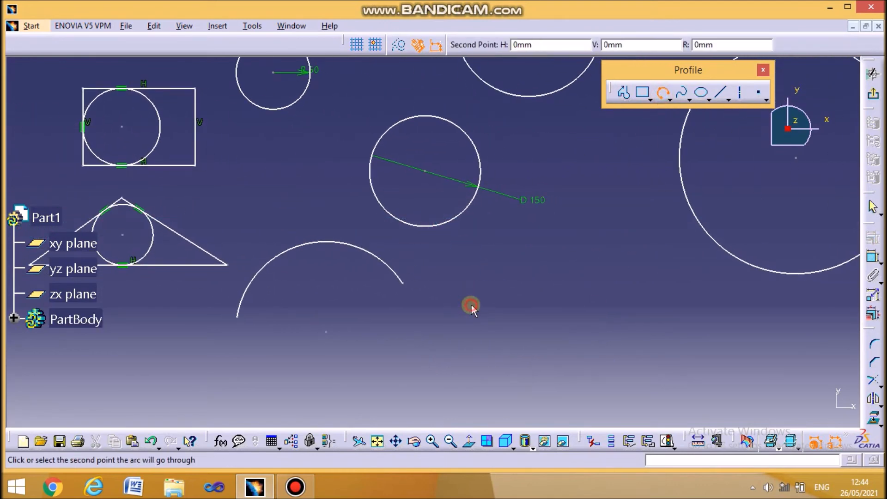
{"action": "left_click", "coordinate": [537, 240]}
{"action": "left_click", "coordinate": [603, 280]}
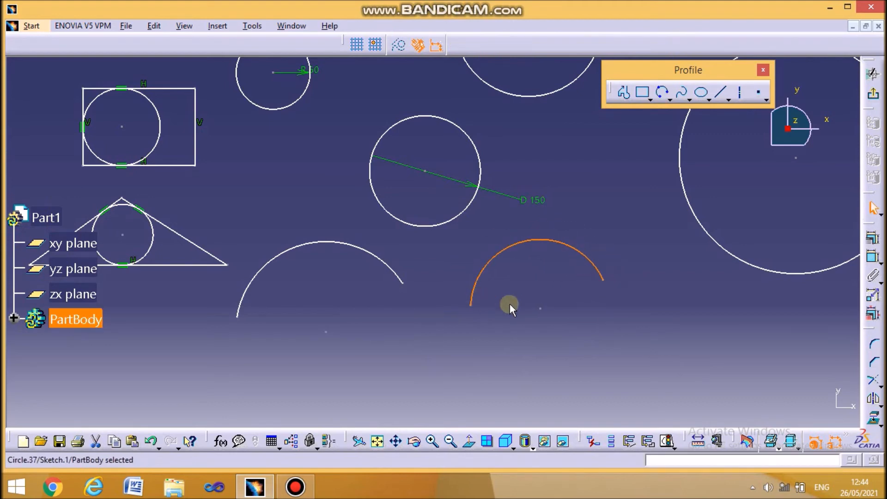
Step: Constrain the radius of the second three-point arc and set it to 80 mm
{"action": "left_click", "coordinate": [872, 258]}
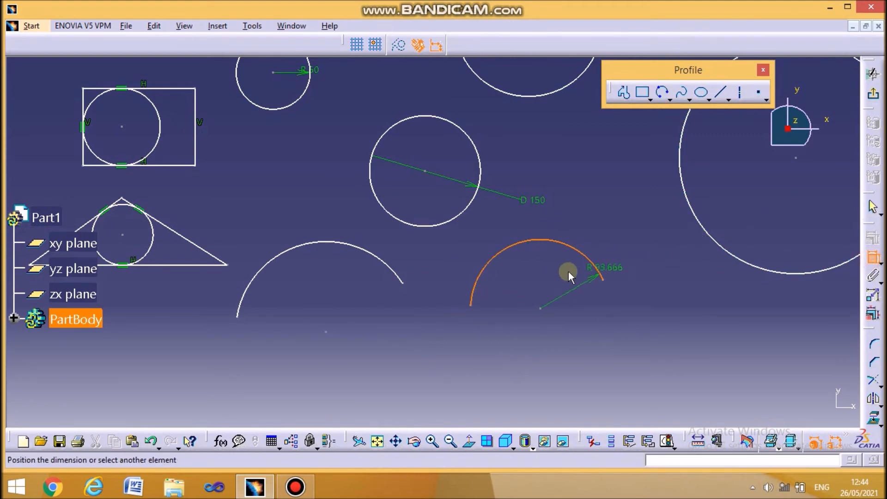
{"action": "left_click", "coordinate": [542, 274]}
{"action": "double_click", "coordinate": [545, 273]}
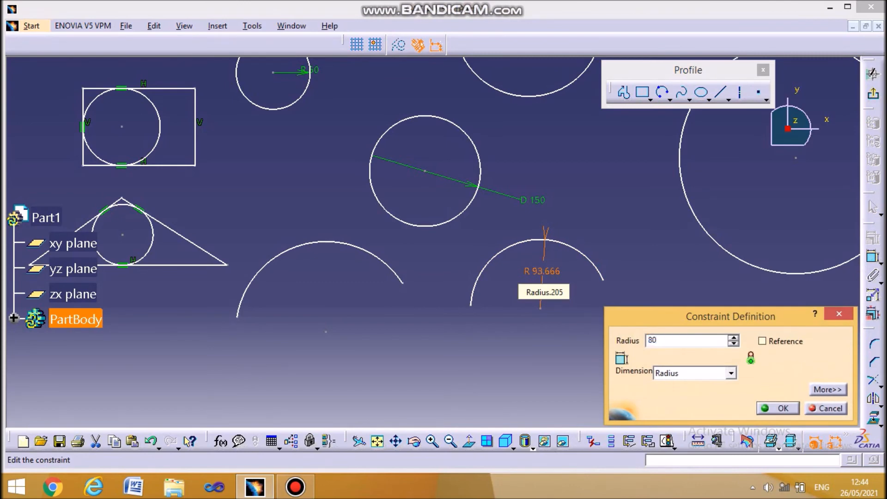
{"action": "key", "text": "Return"}
Step: Draw a three-point arc starting with limits to the right of the R 80 arc, bulging upward
{"action": "middle_click_drag", "start_coordinate": [638, 269], "coordinate": [505, 272]}
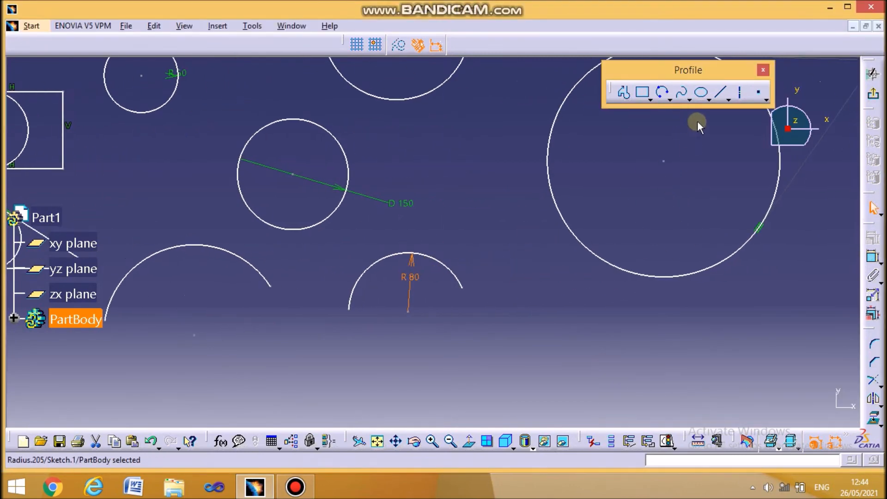
{"action": "left_click", "coordinate": [670, 100]}
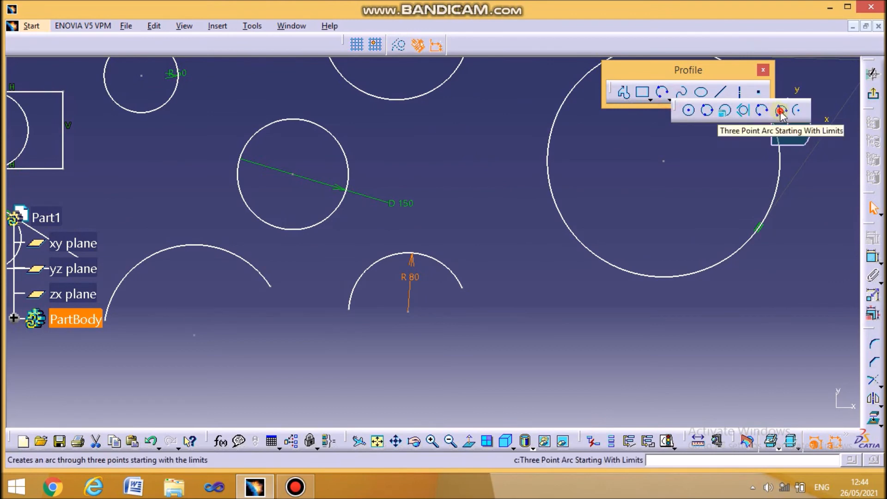
{"action": "left_click", "coordinate": [781, 111]}
{"action": "left_click", "coordinate": [483, 338]}
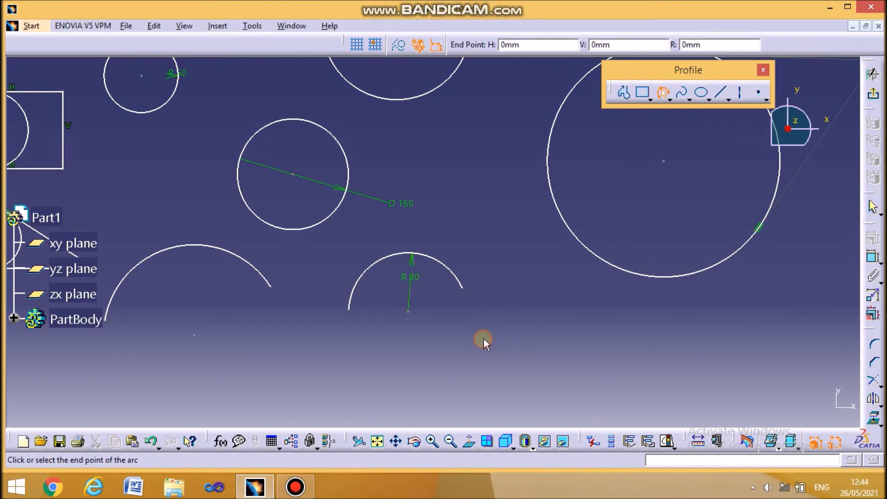
{"action": "left_click", "coordinate": [612, 319]}
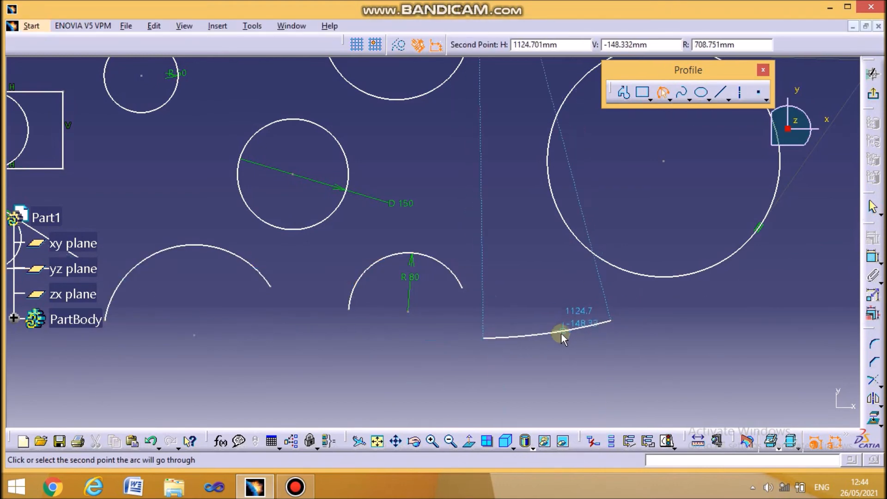
{"action": "left_click", "coordinate": [539, 284]}
Step: Draw another three-point arc of about 89 mm radius to the right of the limits-based arc
{"action": "middle_click_drag", "start_coordinate": [543, 287], "coordinate": [452, 259]}
{"action": "left_click", "coordinate": [668, 97]}
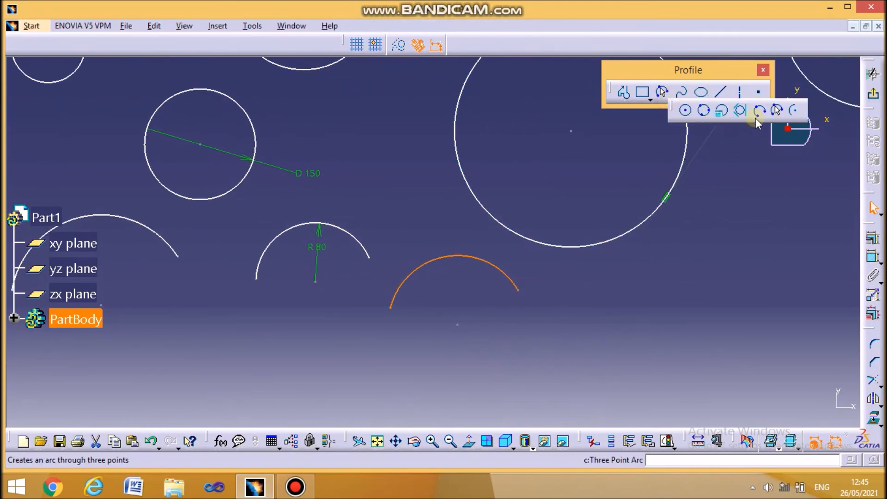
{"action": "left_click", "coordinate": [757, 112]}
{"action": "left_click", "coordinate": [571, 325]}
{"action": "left_click", "coordinate": [623, 268]}
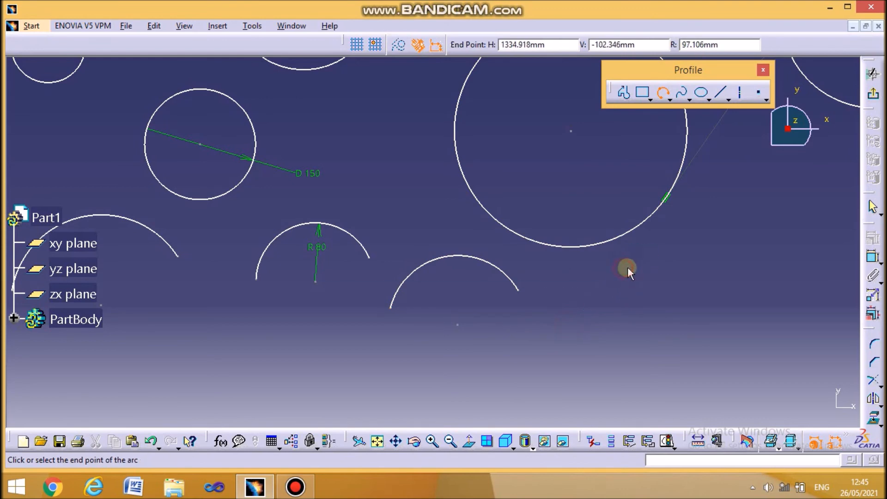
{"action": "left_click", "coordinate": [689, 291]}
Step: Draw a second arc starting with limits, about 78 mm in radius, to the right of the newest three-point arc
{"action": "middle_click_drag", "start_coordinate": [688, 291], "coordinate": [619, 282]}
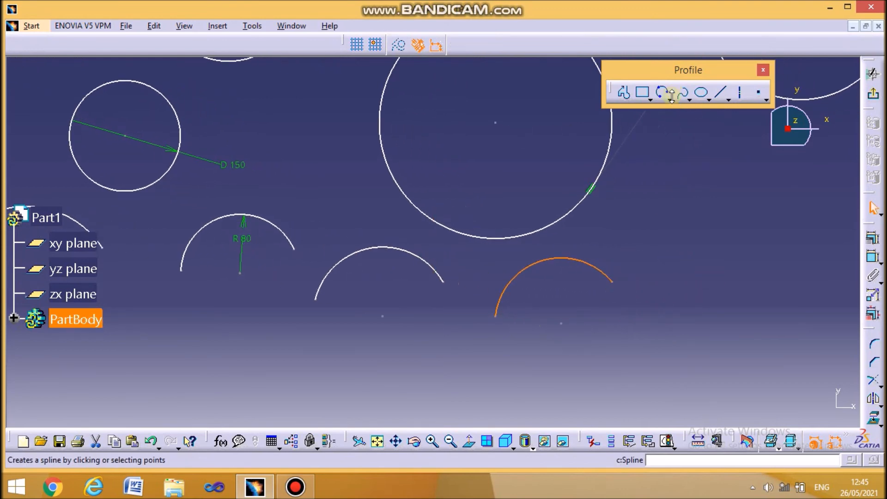
{"action": "left_click", "coordinate": [668, 99]}
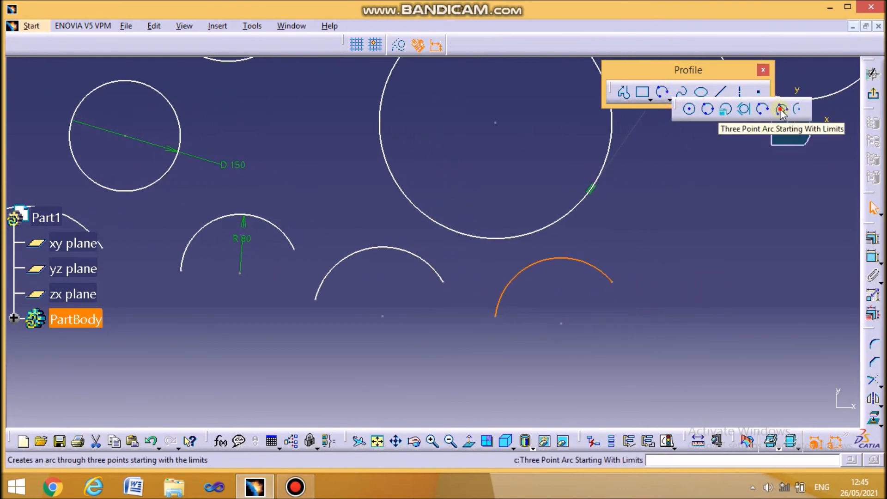
{"action": "left_click", "coordinate": [781, 110]}
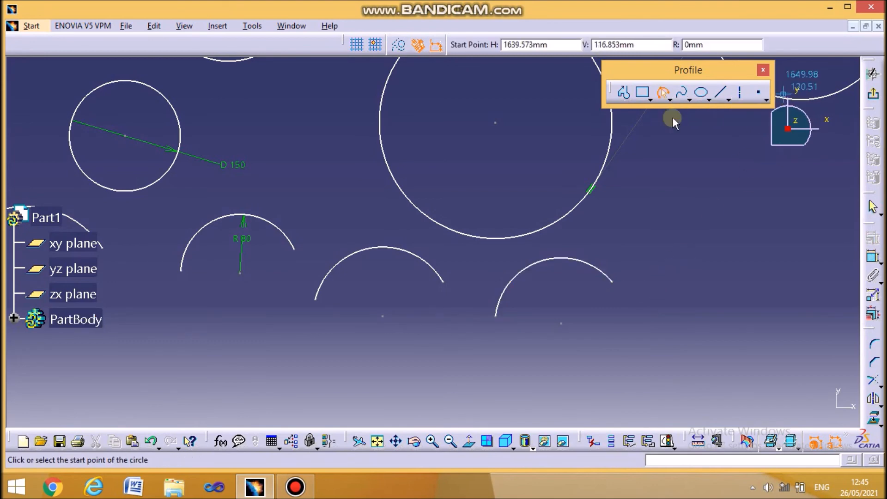
{"action": "left_click", "coordinate": [657, 244]}
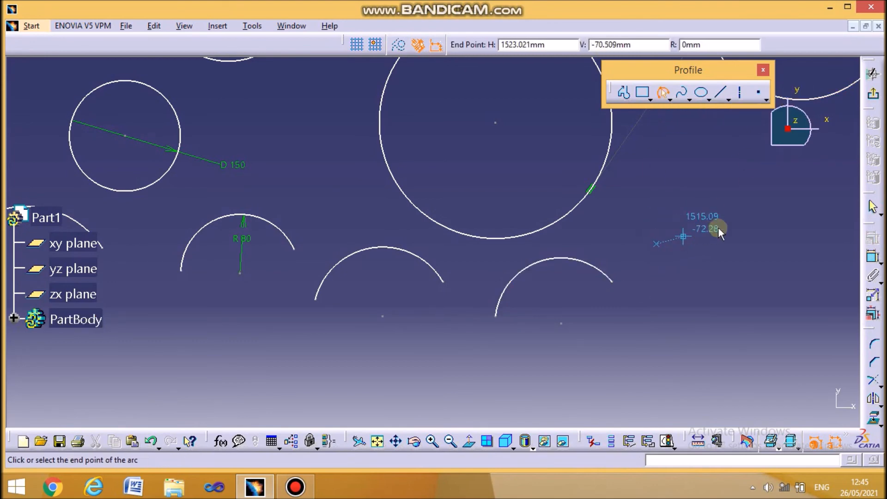
{"action": "left_click", "coordinate": [753, 219]}
{"action": "left_click", "coordinate": [697, 203]}
Step: Dimension the radius of the rightmost arc, placing the dimension inside the arc
{"action": "middle_click_drag", "start_coordinate": [683, 223], "coordinate": [557, 238]}
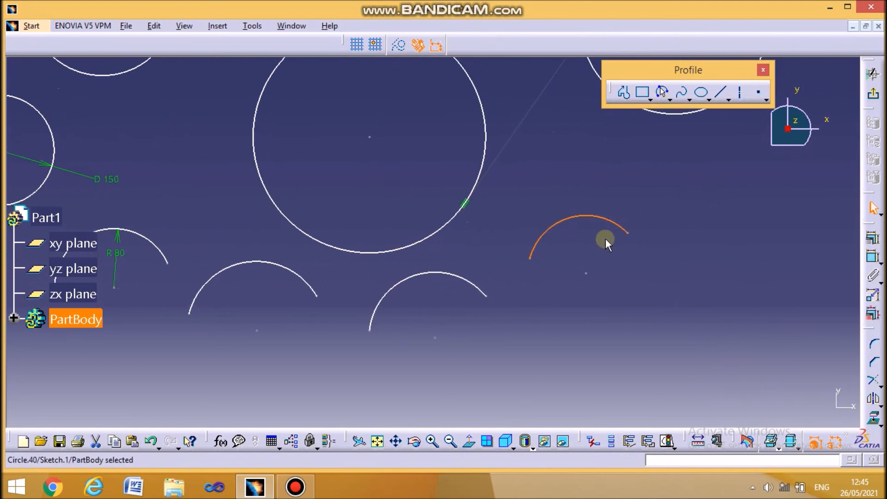
{"action": "left_click", "coordinate": [872, 258]}
{"action": "left_click", "coordinate": [581, 245]}
Step: Constrain the radius of the neighbouring three-point arc on the left and set it to 50 mm
{"action": "left_click", "coordinate": [873, 259]}
{"action": "left_click", "coordinate": [468, 283]}
{"action": "left_click", "coordinate": [428, 289]}
{"action": "double_click", "coordinate": [431, 291]}
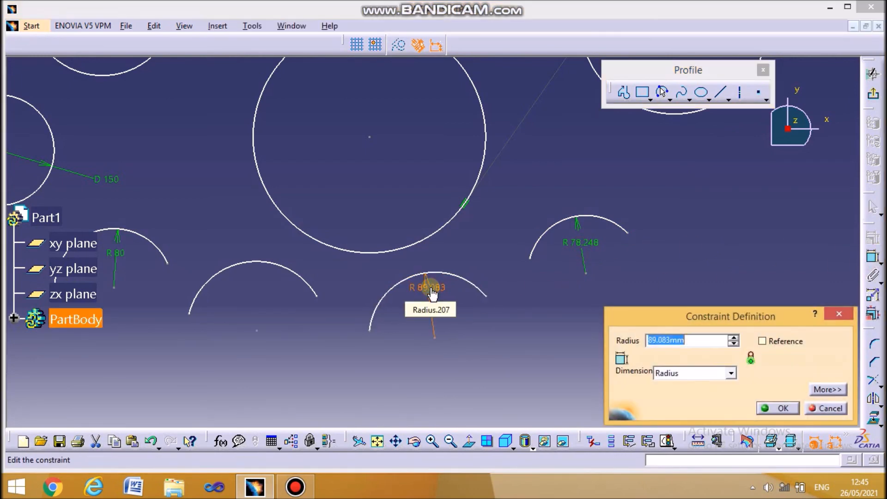
{"action": "key", "text": "Return"}
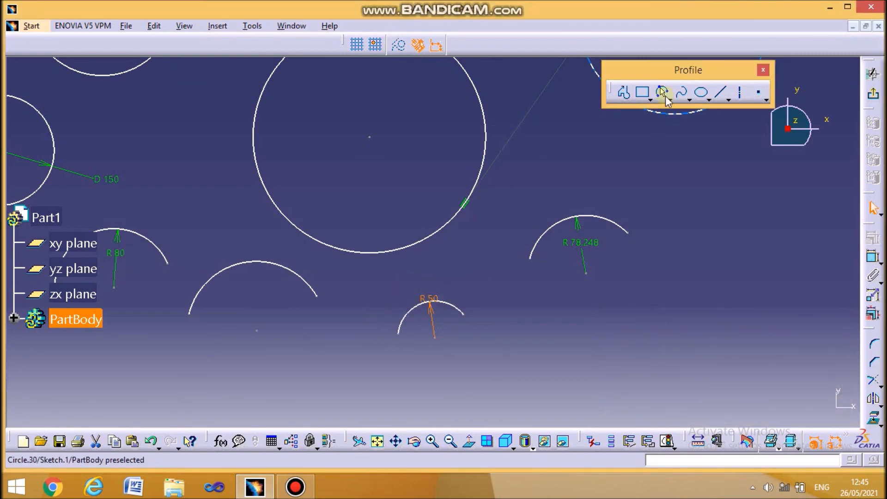
{"action": "left_click", "coordinate": [682, 92]}
{"action": "left_click", "coordinate": [670, 100]}
{"action": "left_click", "coordinate": [670, 100]}
{"action": "left_click", "coordinate": [669, 99]}
{"action": "left_click", "coordinate": [663, 115]}
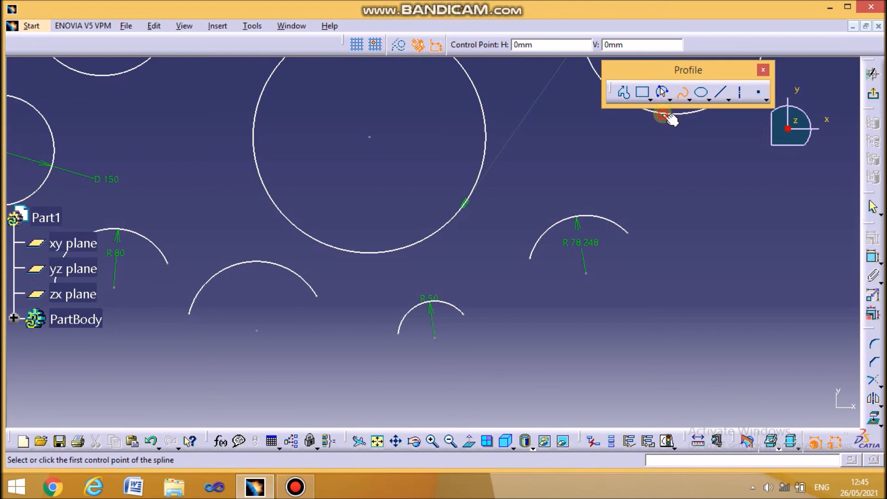
Step: Draw a centre-point arc of about 146 mm radius in the empty area to the right of the R 78.248 arc
{"action": "left_click", "coordinate": [669, 99]}
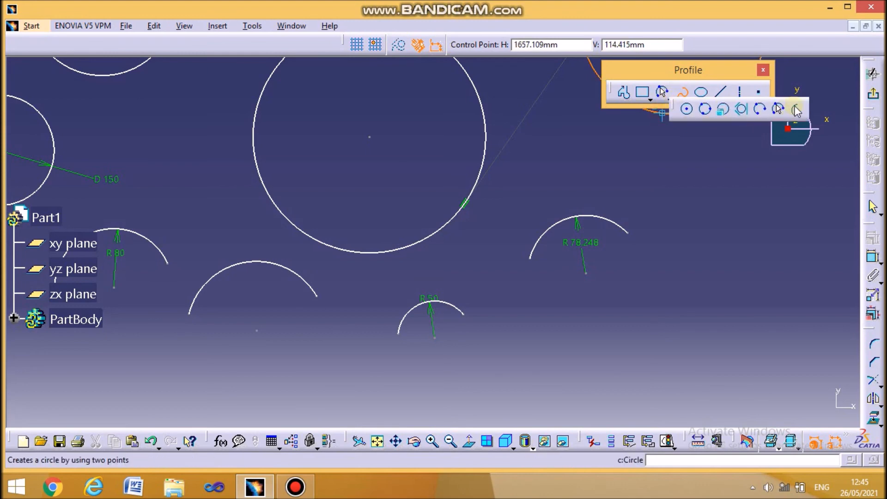
{"action": "left_click", "coordinate": [796, 110]}
{"action": "mouse_move", "coordinate": [708, 251]}
{"action": "middle_mouse_down"}
{"action": "mouse_move", "coordinate": [467, 263]}
{"action": "mouse_move", "coordinate": [445, 278]}
{"action": "middle_mouse_up"}
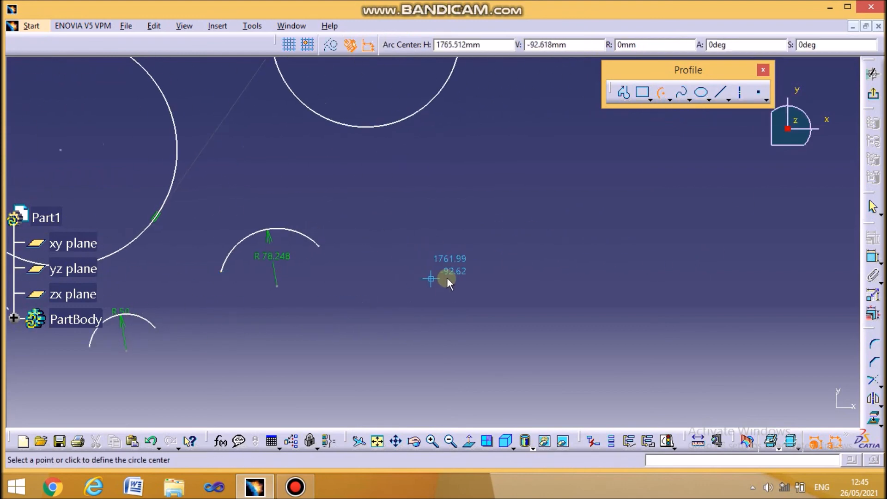
{"action": "left_click", "coordinate": [505, 305]}
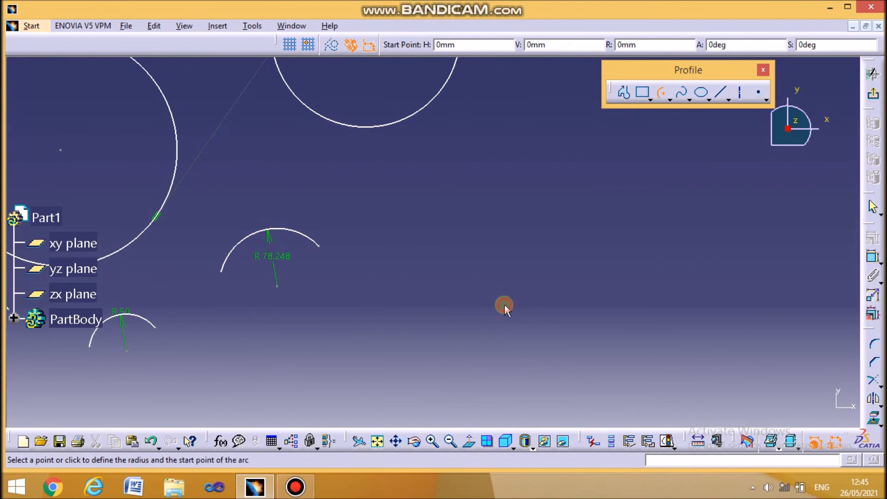
{"action": "left_click", "coordinate": [608, 277]}
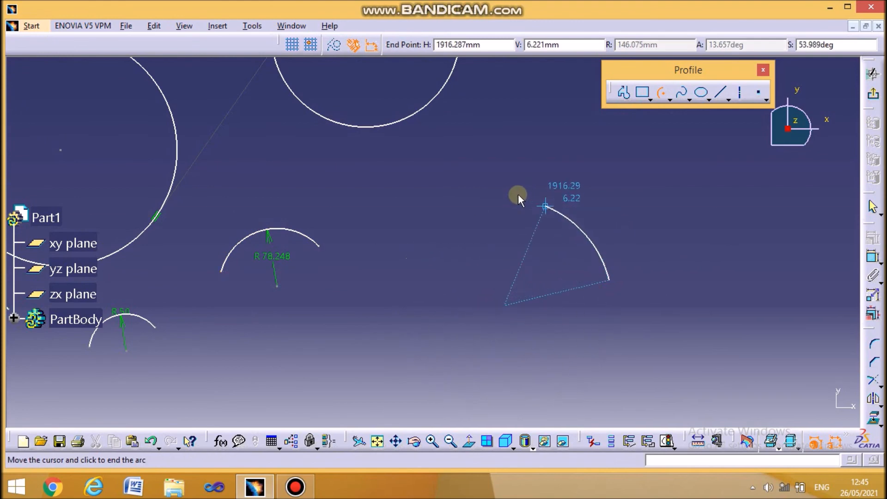
{"action": "left_click", "coordinate": [385, 258]}
Step: Draw a second centre-point arc, about 116 mm in radius, to the right of the one just drawn
{"action": "left_click", "coordinate": [659, 99]}
{"action": "left_click", "coordinate": [728, 271]}
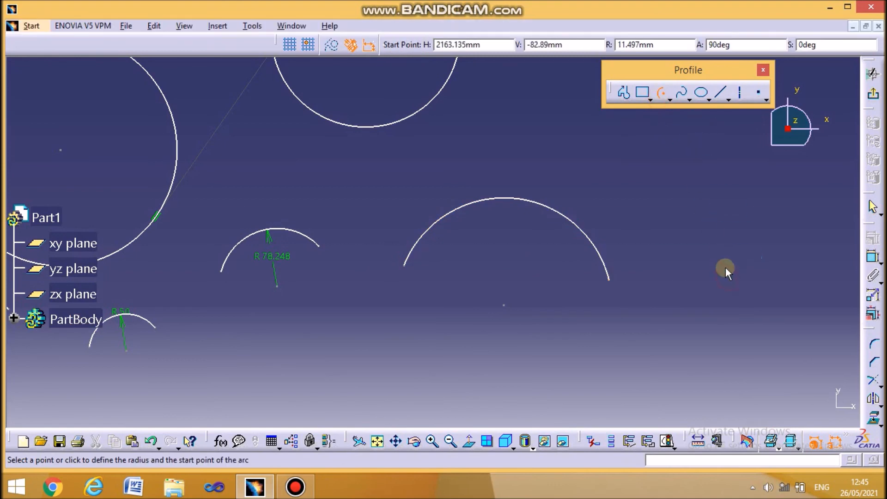
{"action": "left_click", "coordinate": [649, 244]}
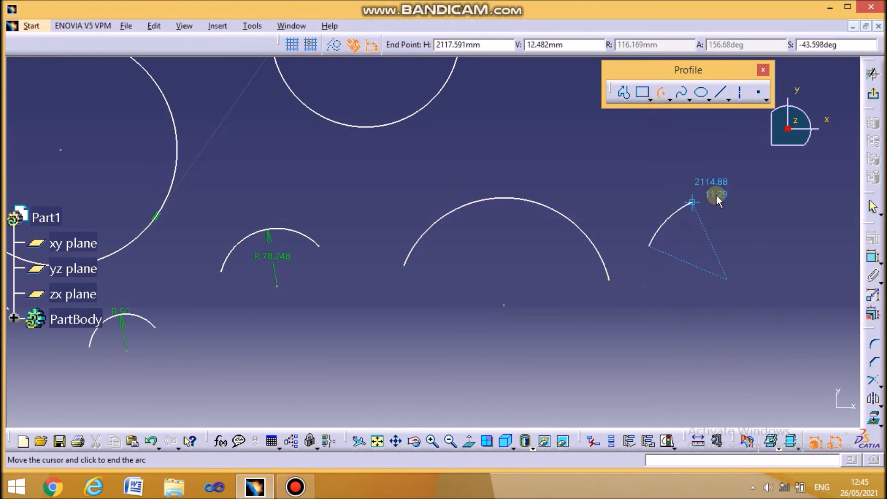
{"action": "left_click", "coordinate": [758, 212]}
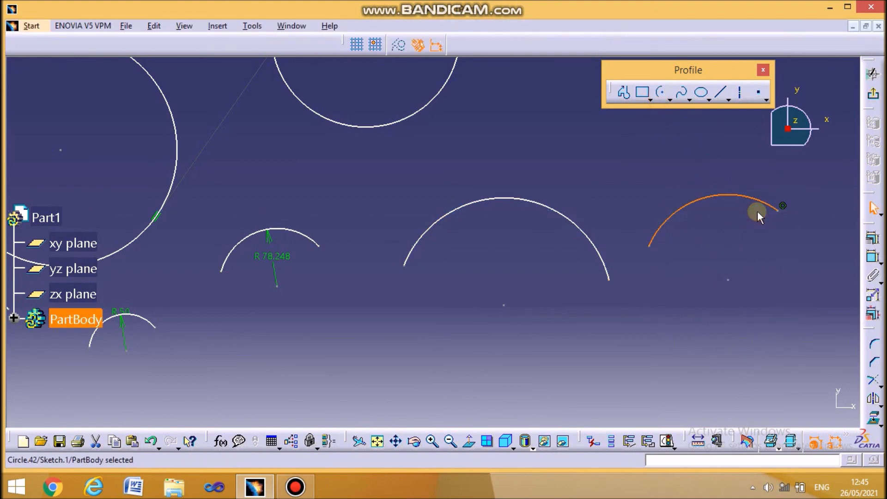
Step: Dimension the radius of the newest arc, placing the dimension inside it, and open that radius constraint for editing
{"action": "left_click", "coordinate": [872, 261]}
{"action": "left_click", "coordinate": [720, 251]}
{"action": "double_click", "coordinate": [714, 227]}
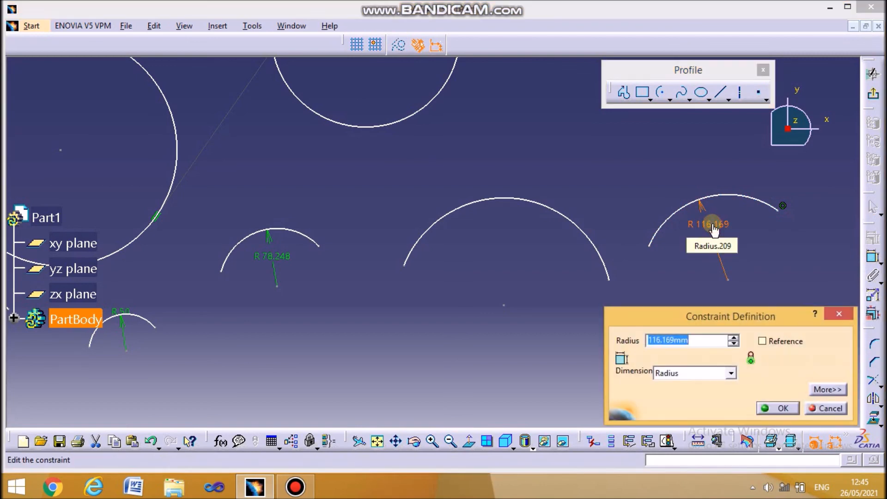